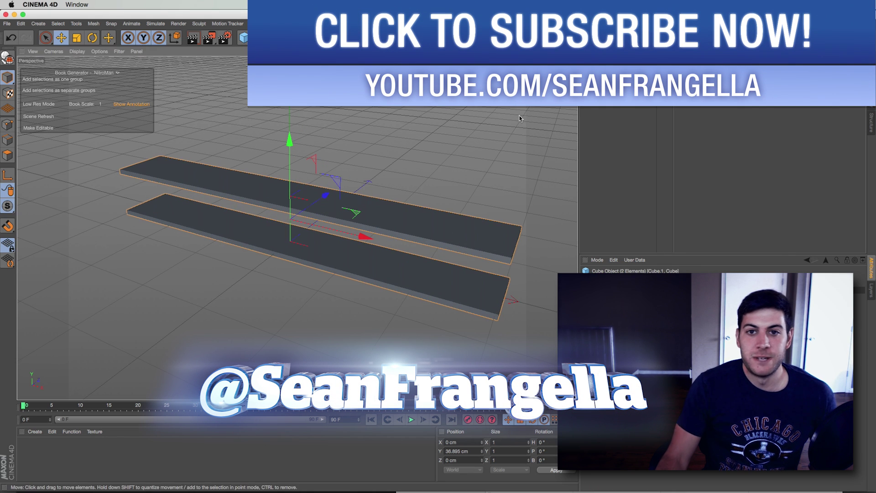
- Convert both shelf cubes to editable polygon objects and select all of their polygons
left_click(8, 58)
left_click(7, 156)
key("super+a")
left_click(7, 78)
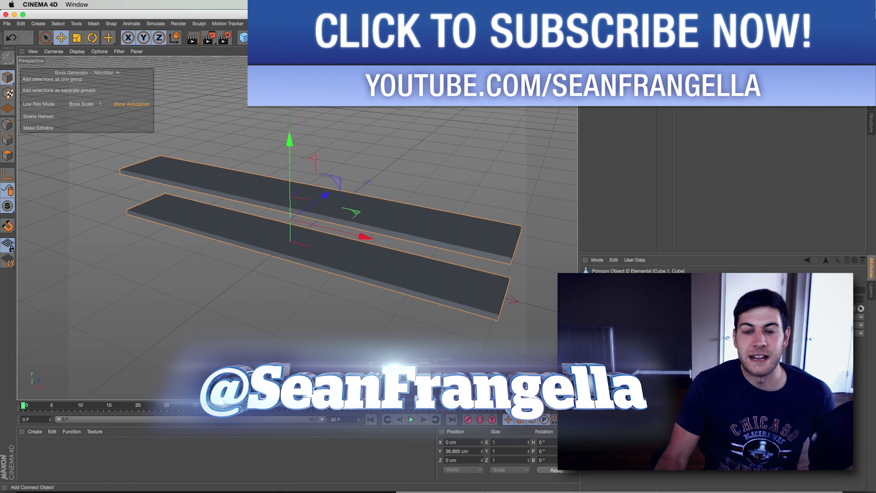
left_click(63, 90)
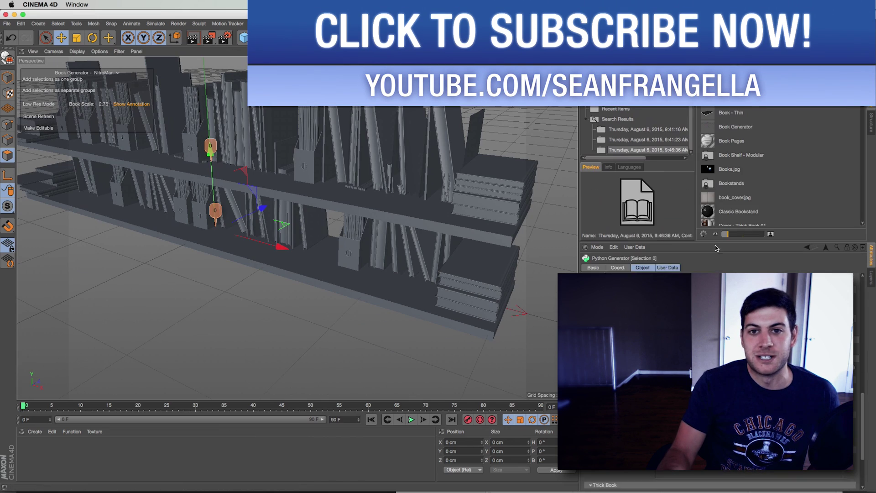
- Select the book textures in the content library and add them to the material list
double_click(708, 140)
scroll(748, 182, "down", 5)
scroll(748, 182, "down", 10)
left_click(748, 158, "shift")
left_click_drag(748, 158, 246, 457)
left_click_drag(715, 241, 716, 117)
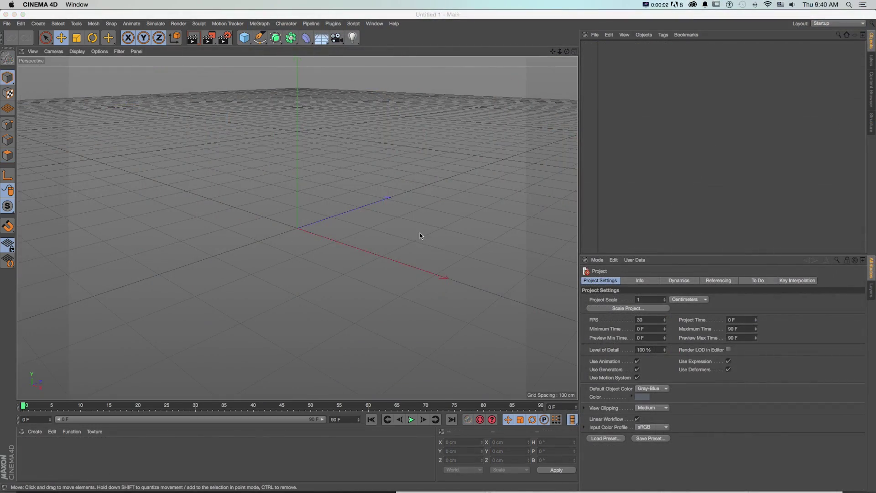
- Create a cube and reshape it into a long, flat shelf board about 608 × 15 × 92 cm
left_click_drag(361, 231, 393, 201, "alt")
left_click_drag(244, 37, 329, 52)
left_click_drag(320, 177, 460, 248)
left_click_drag(299, 224, 299, 224)
- Thin the shelf board to 7.6 cm and place a duplicate of it about 74 cm above the original
left_click(872, 86)
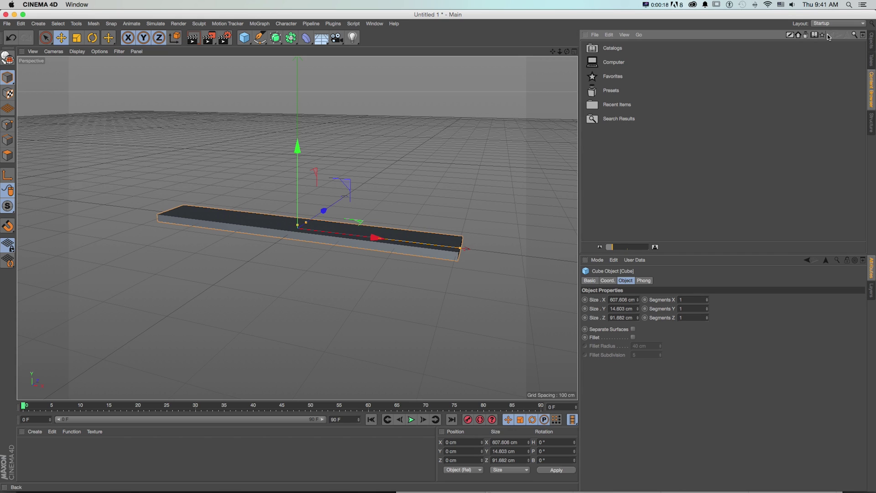
left_click(872, 44)
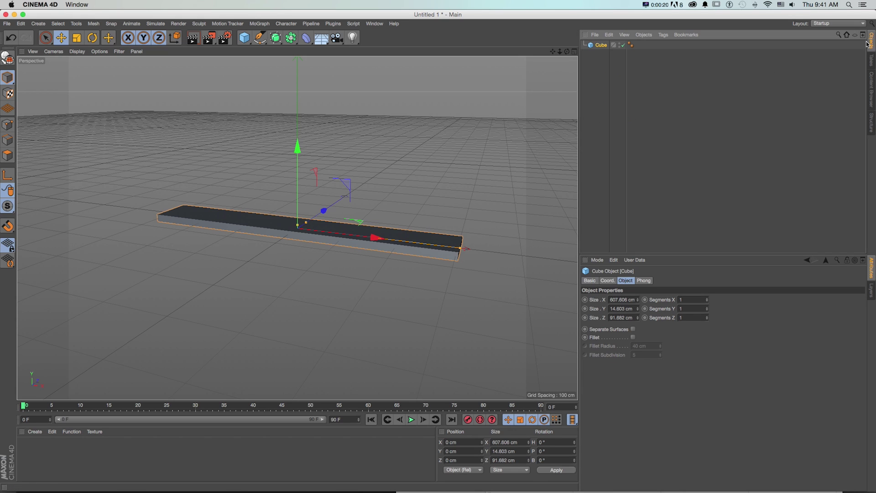
left_click_drag(299, 226, 303, 176)
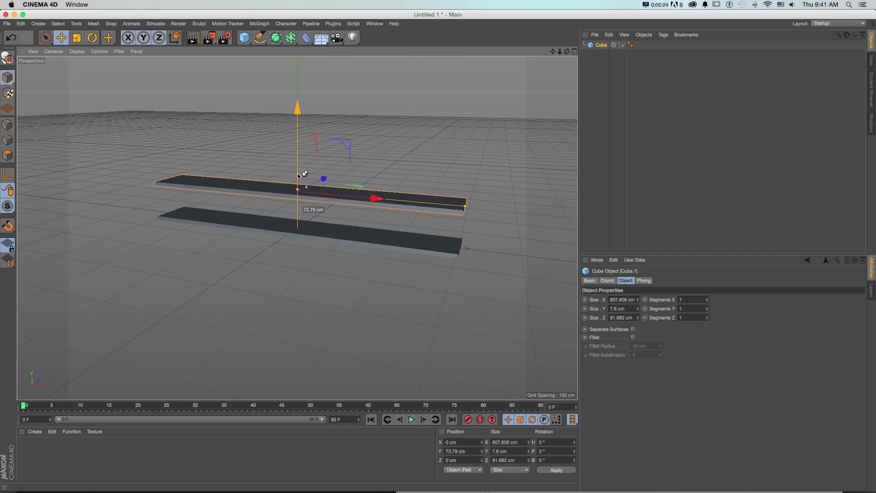
left_click_drag(411, 184, 401, 197, "alt")
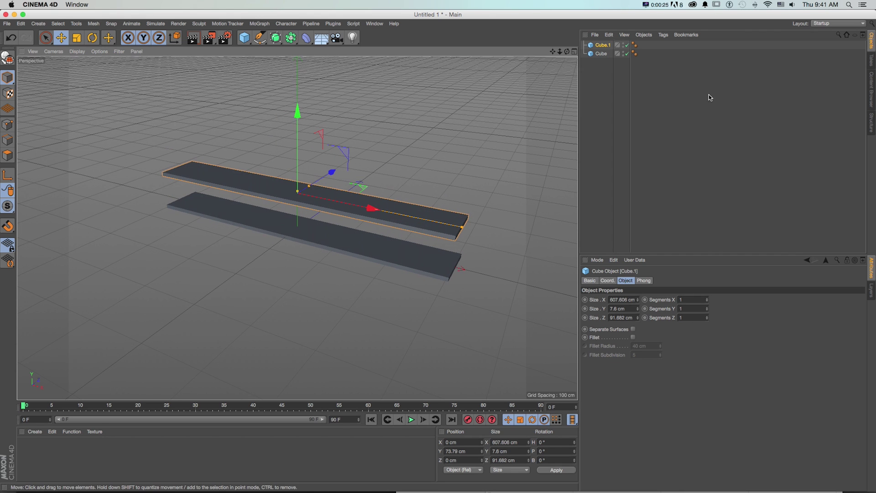
- Search the content library for "book generator" and add the Book Generator preset to the scene
left_click(871, 86)
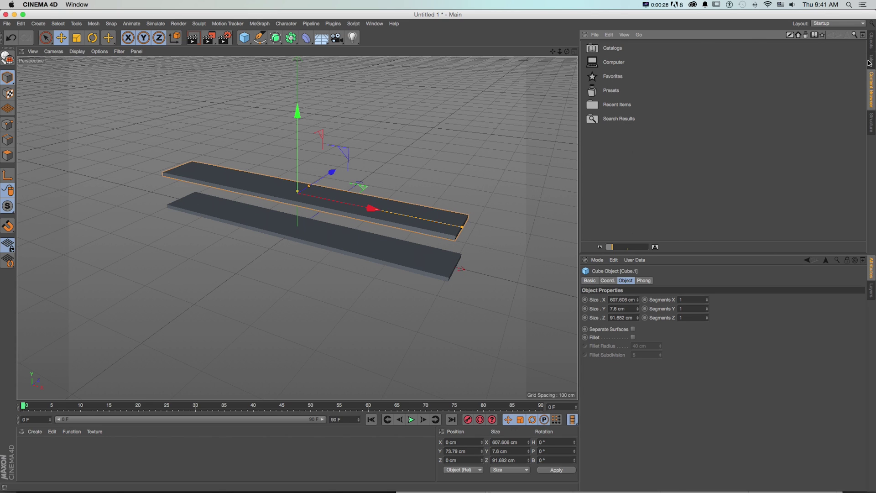
left_click(852, 35)
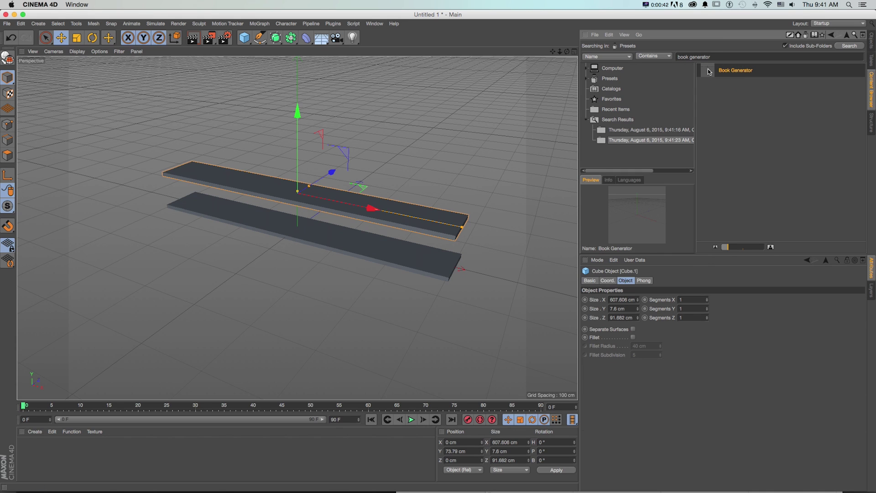
double_click(735, 69)
left_click(871, 41)
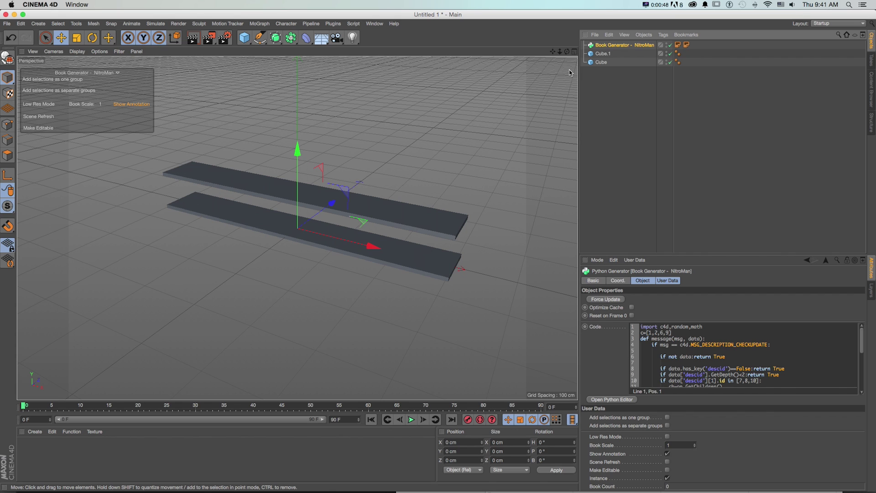
- Convert the two shelf cubes to editable polygon objects, keeping both selected in Model mode
left_click(603, 56)
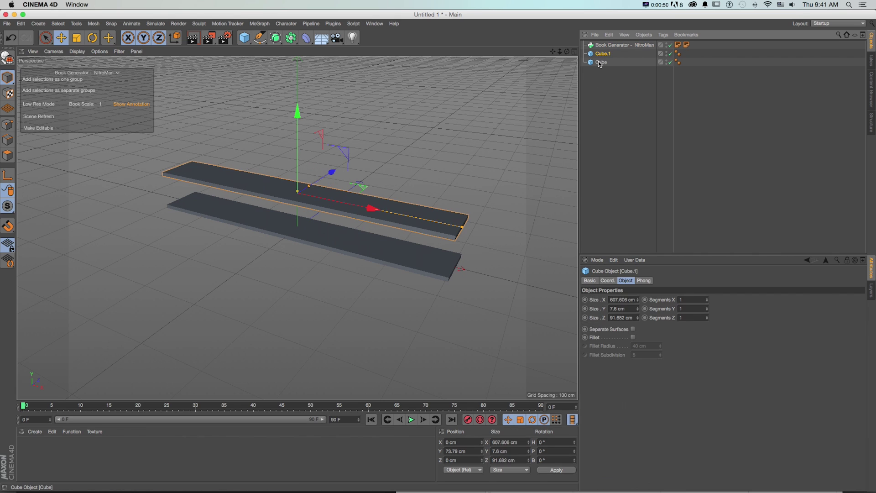
left_click(600, 63, "shift")
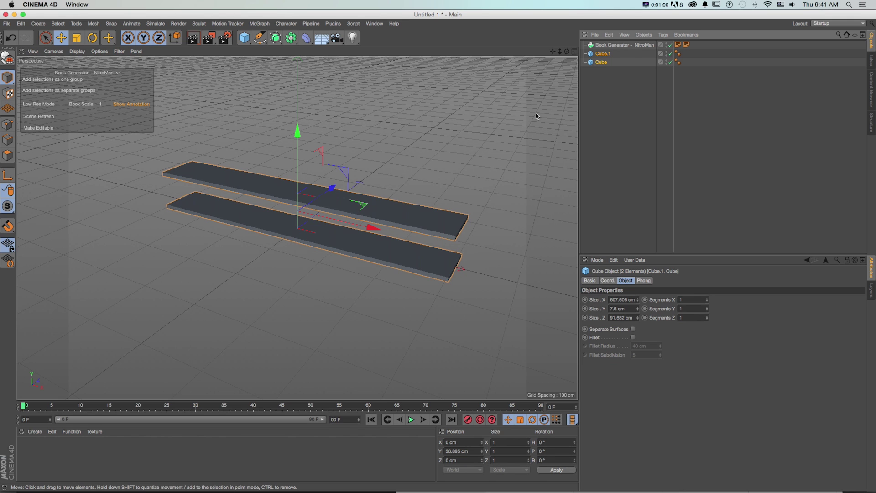
scroll(536, 113, "up", 2)
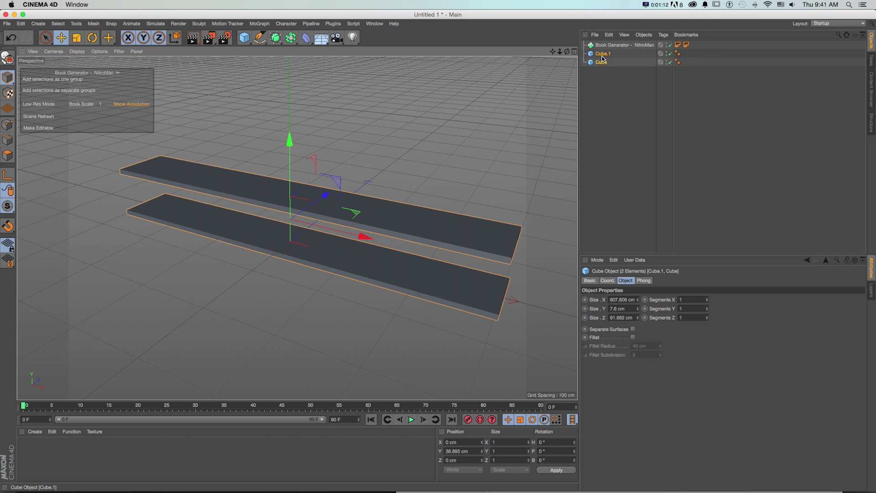
left_click(9, 58)
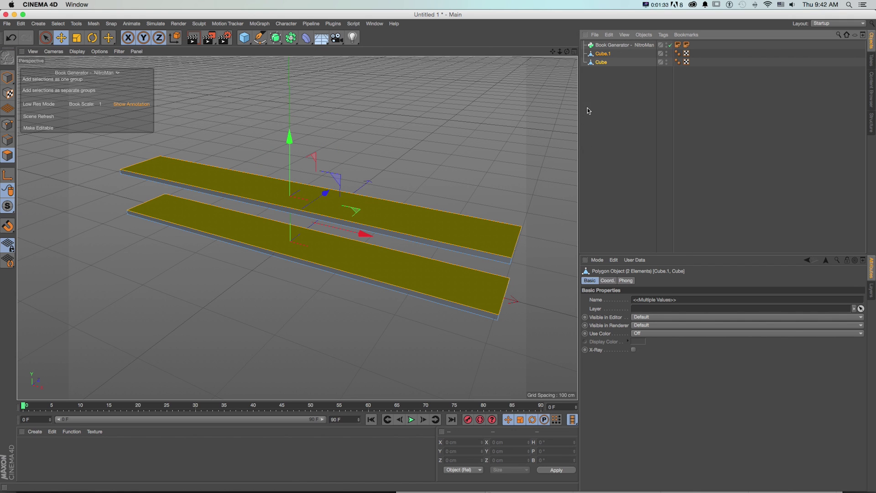
left_click(8, 78)
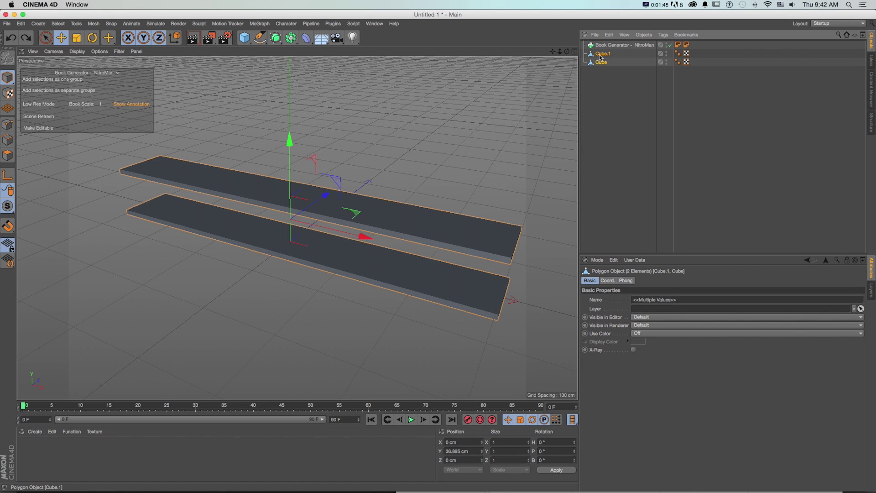
- Nest both shelf boards under a Connect object and convert it into a single editable polygon object
left_click_drag(291, 39, 375, 65)
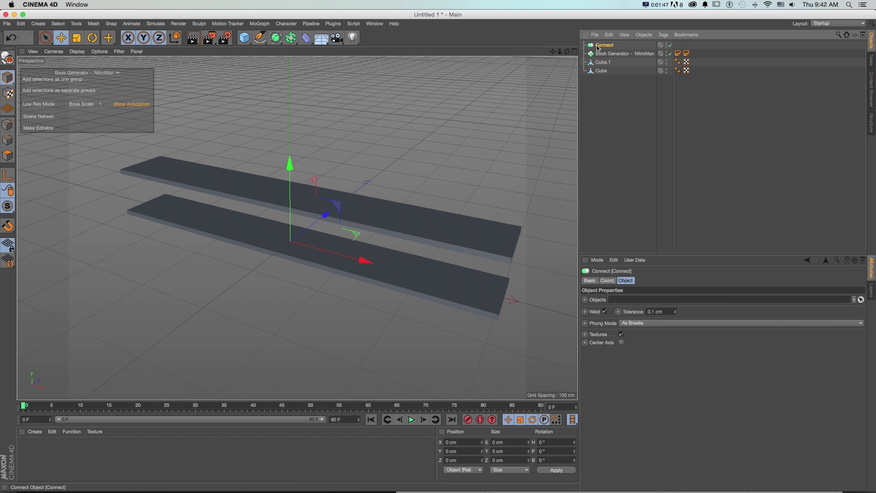
left_click(596, 63)
left_click(597, 70, "shift")
left_click_drag(597, 62, 601, 53)
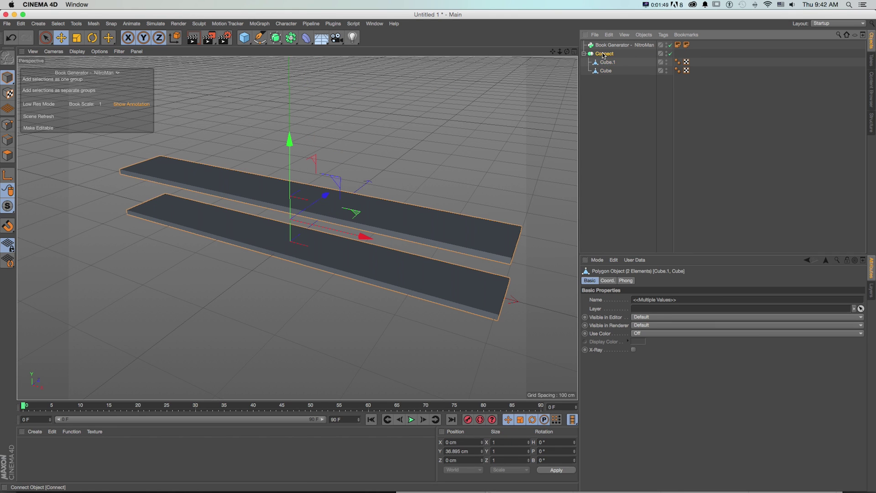
left_click(604, 54)
key("c")
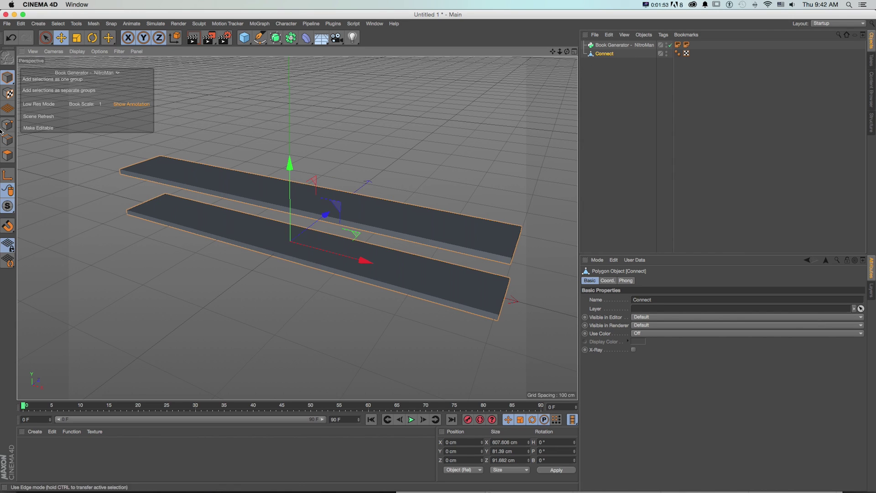
left_click(244, 38)
key("super+z")
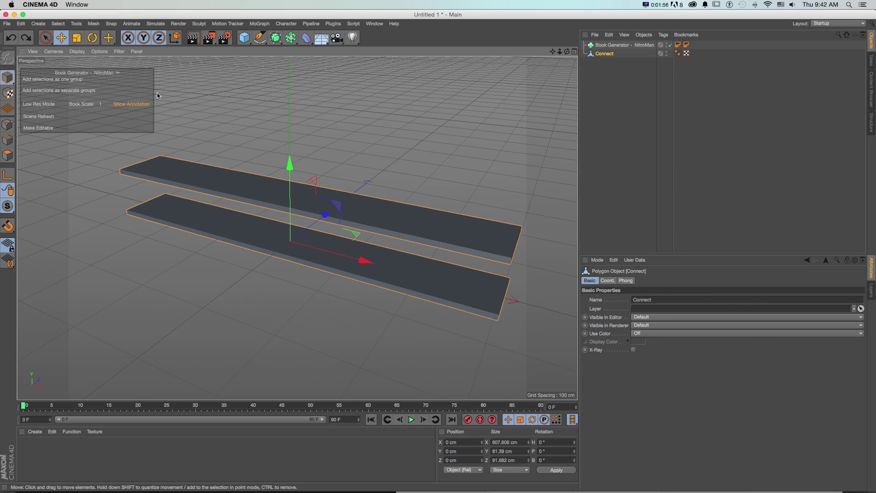
- Select the top faces of both shelves and add them to the Book Generator as one group
left_click(8, 156)
left_click(188, 144)
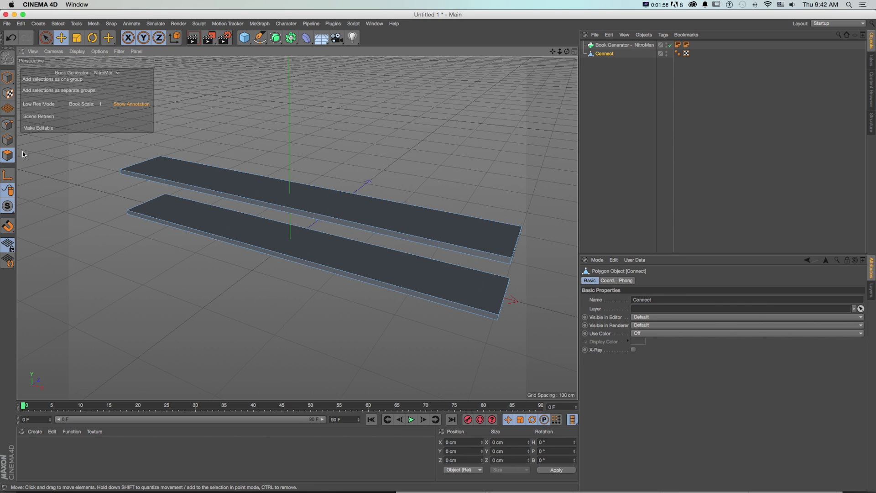
left_click(231, 182)
left_click(218, 218, "shift")
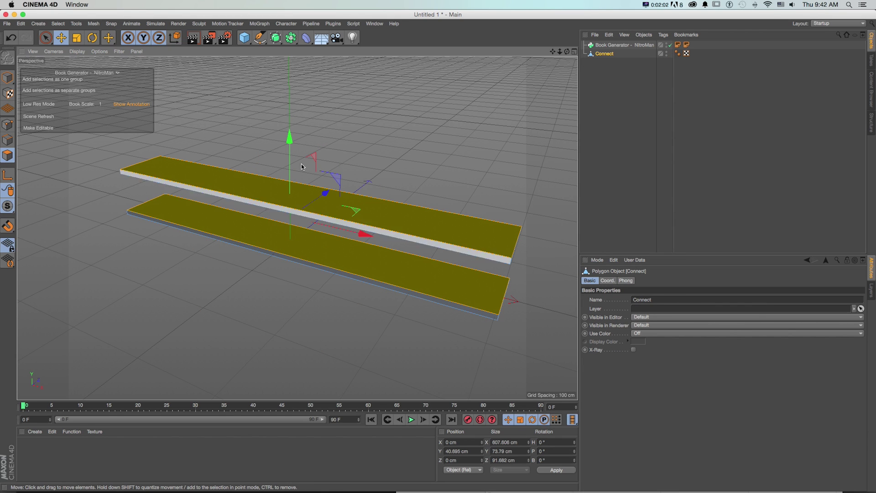
left_click(45, 80)
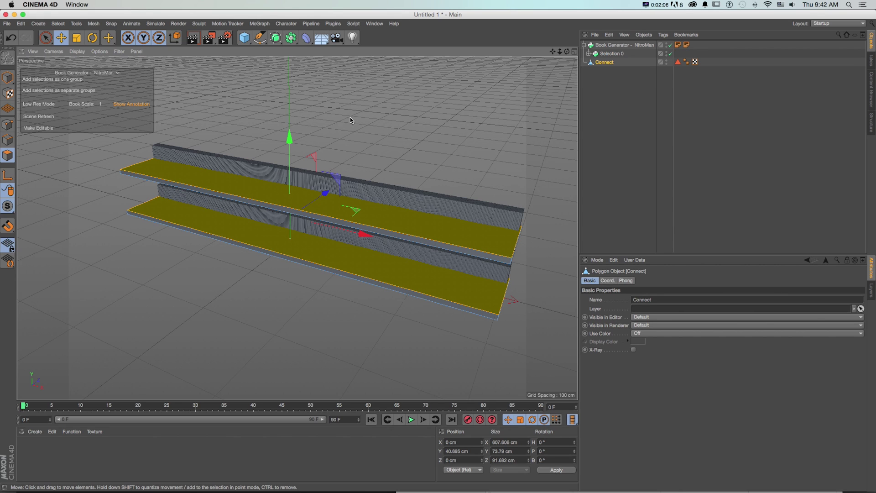
- Set the Book Generator's book scale to 5.27 so larger books fill the shelves
left_click_drag(553, 51, 485, 46)
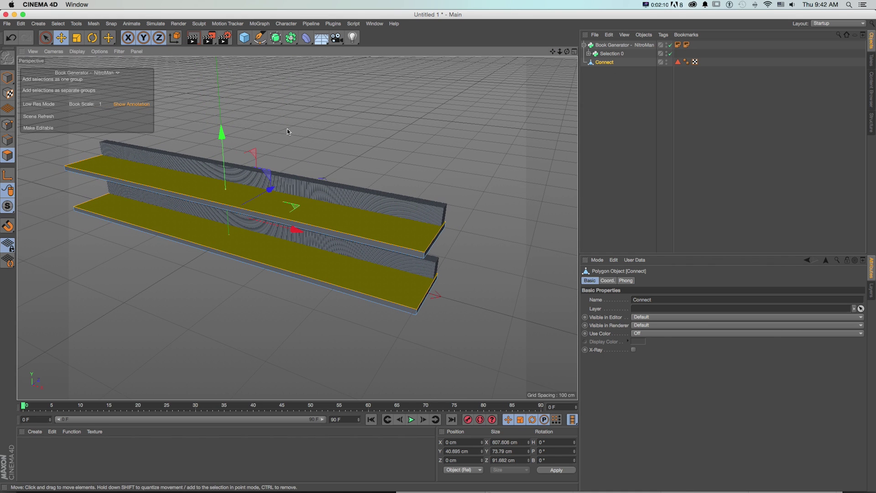
left_click_drag(553, 52, 566, 51)
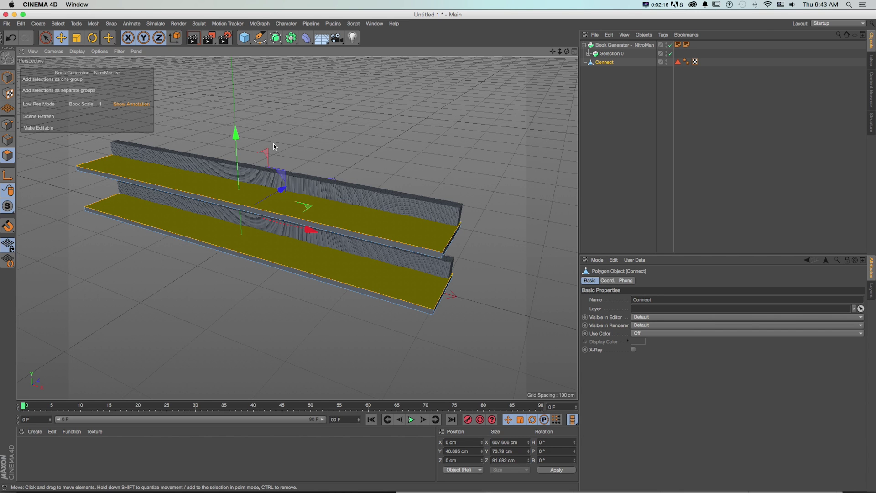
scroll(277, 146, "up", 3)
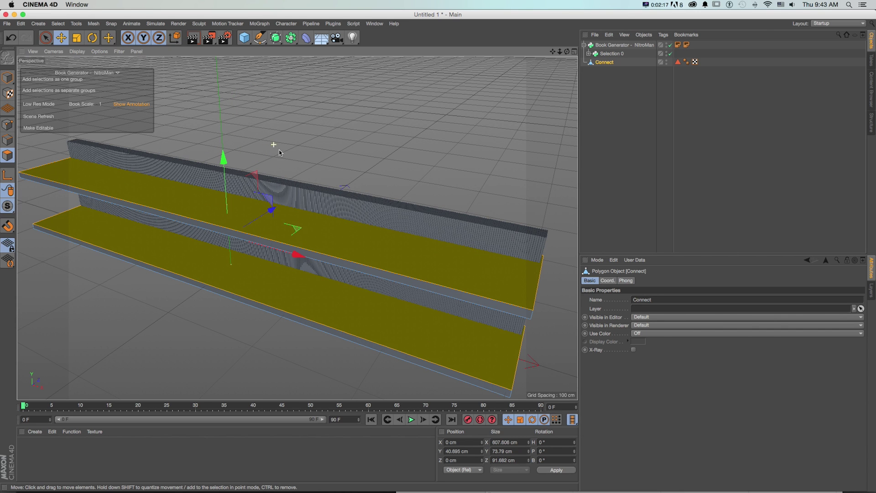
left_click(609, 46)
left_click_drag(680, 256, 682, 163)
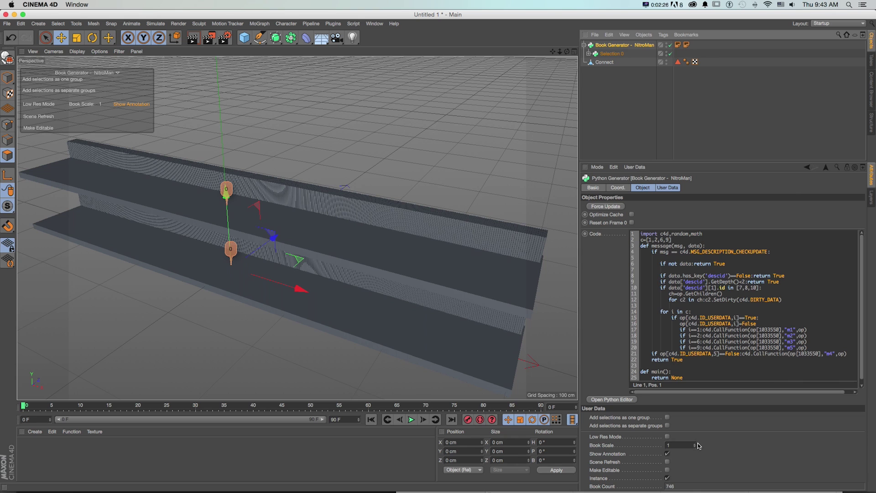
left_click_drag(698, 446, 637, 377)
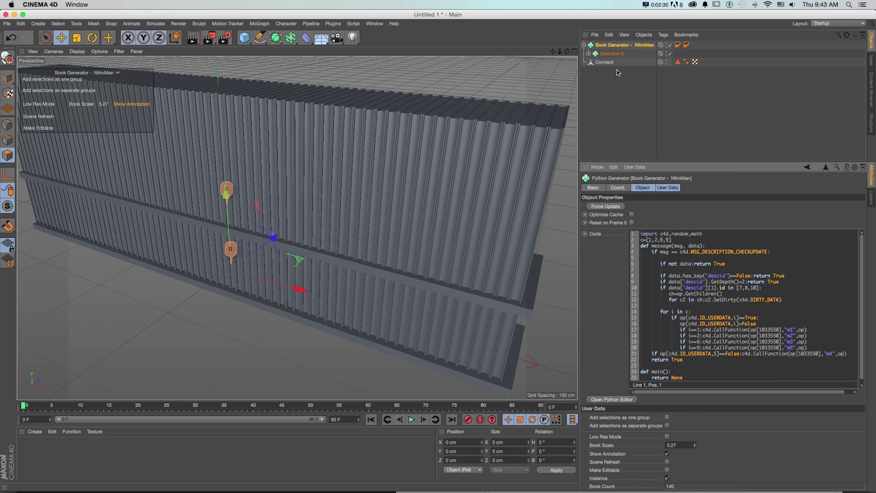
- Enable thin magazines, thick magazines, thick books and file folders as object types for Selection 0
left_click(595, 55)
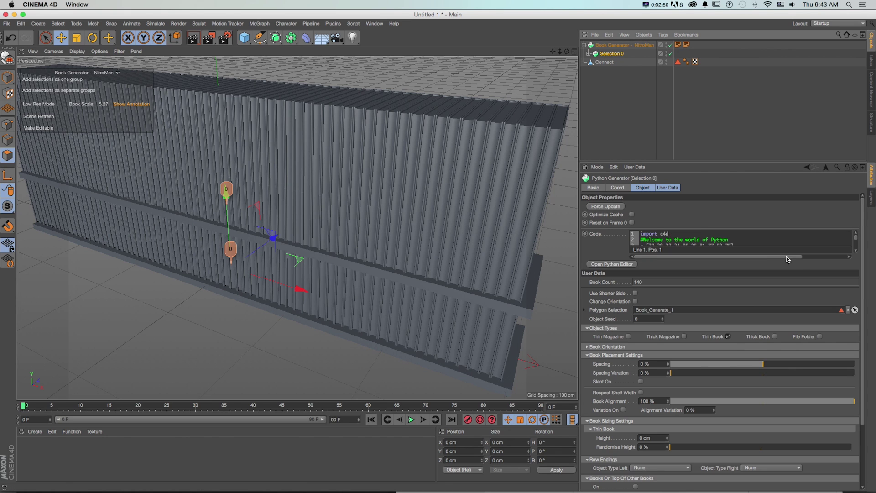
left_click_drag(862, 211, 862, 273)
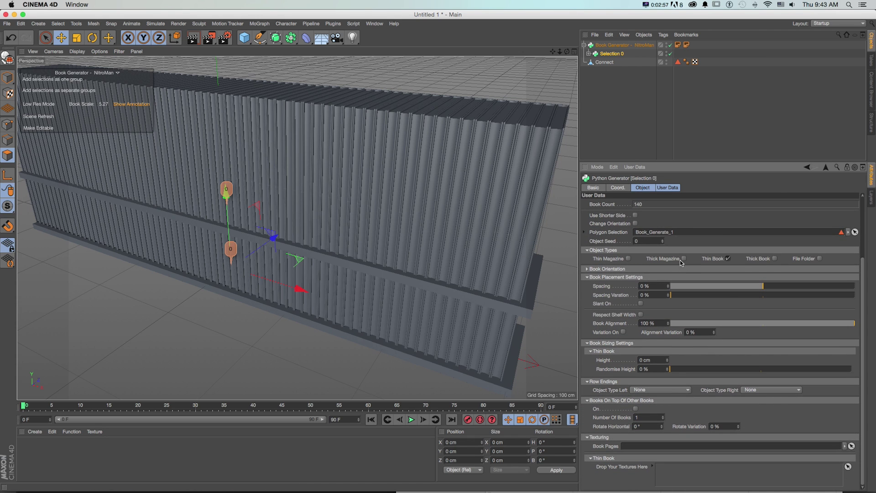
left_click(628, 259)
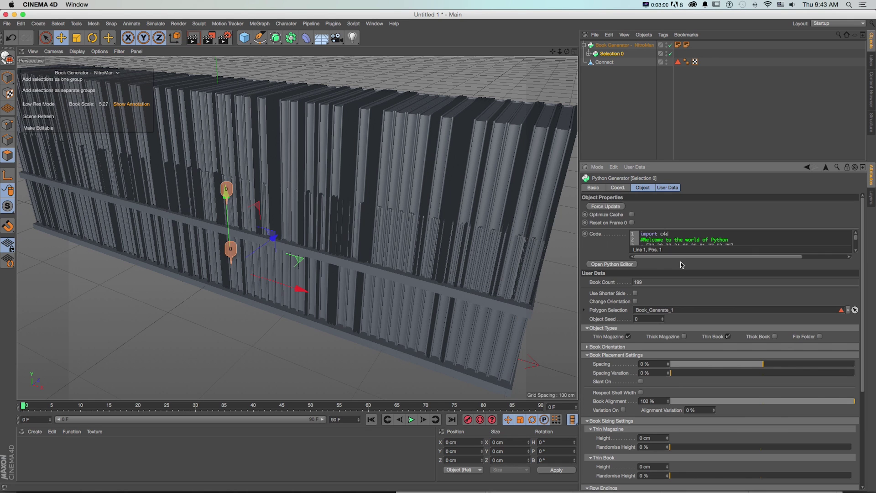
left_click(682, 337)
left_click(774, 337)
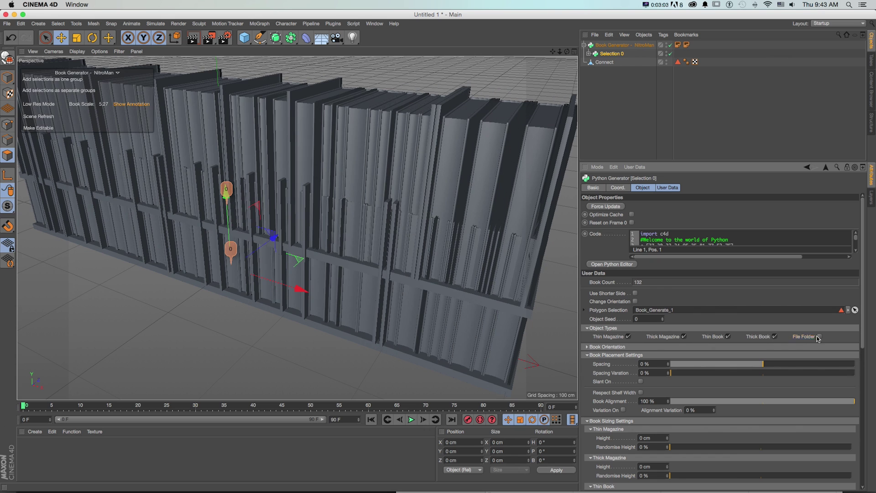
left_click(820, 338)
- Set the file folder orientation's type seed to 34 for Selection 0
left_click_drag(864, 289, 866, 352)
left_click_drag(867, 353, 867, 348)
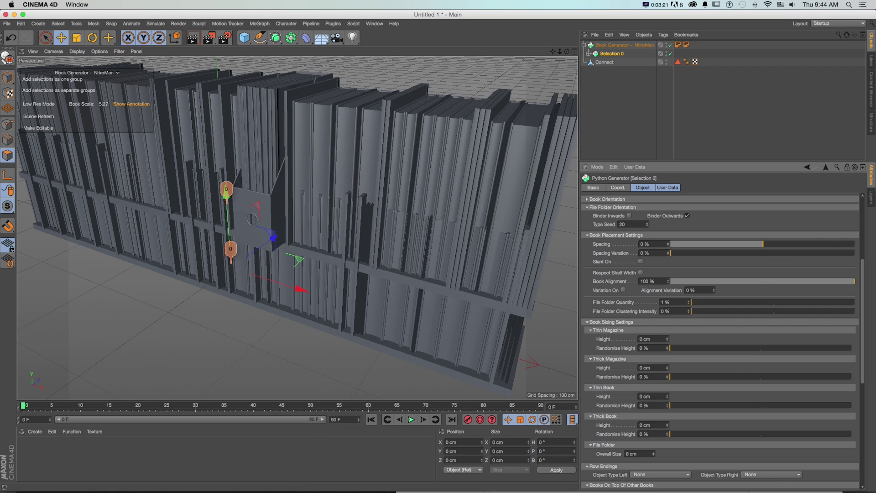
left_click_drag(646, 224, 647, 222)
left_click(647, 226)
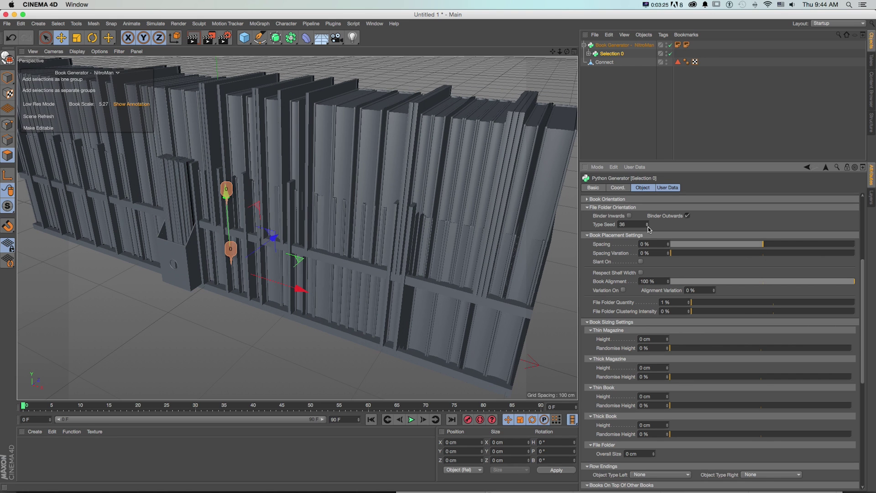
left_click(648, 226)
left_click(647, 226)
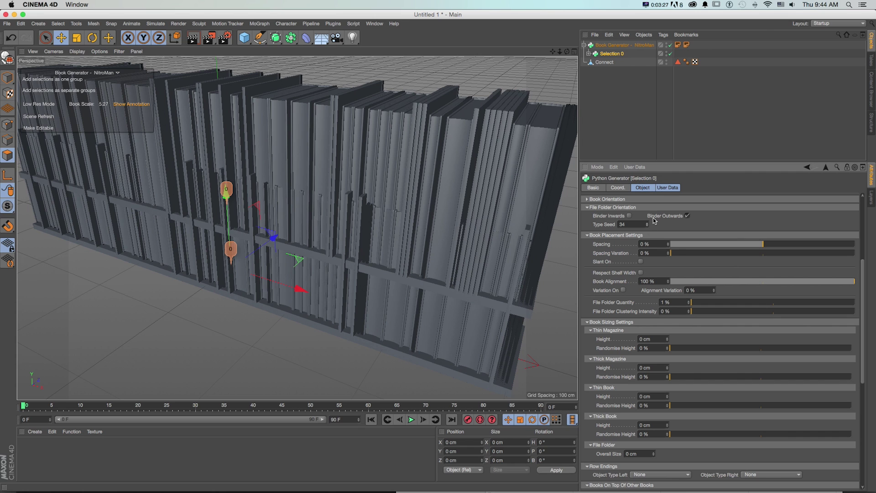
- Set the Book Generator's book scale to 2.75
left_click(622, 45)
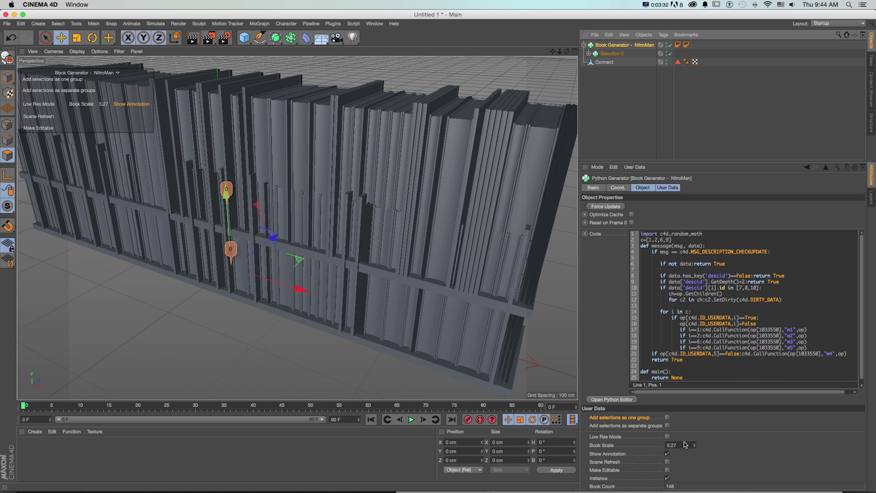
left_click_drag(684, 444, 653, 446)
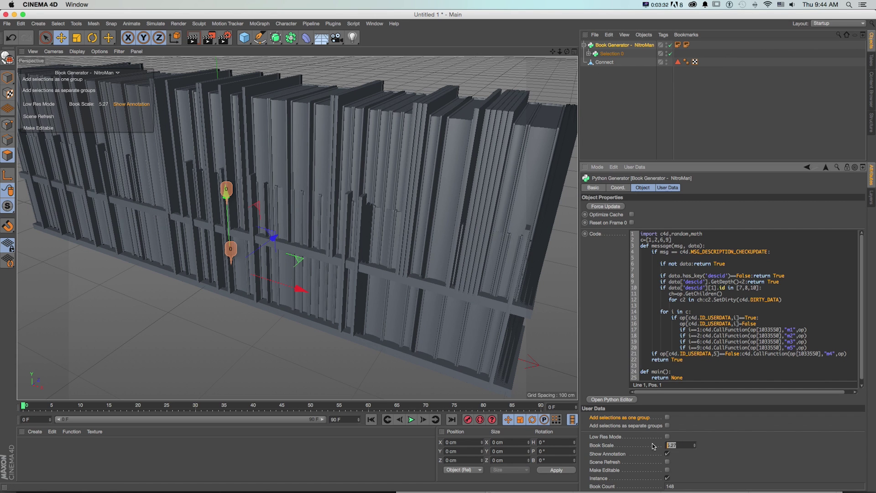
key("Return")
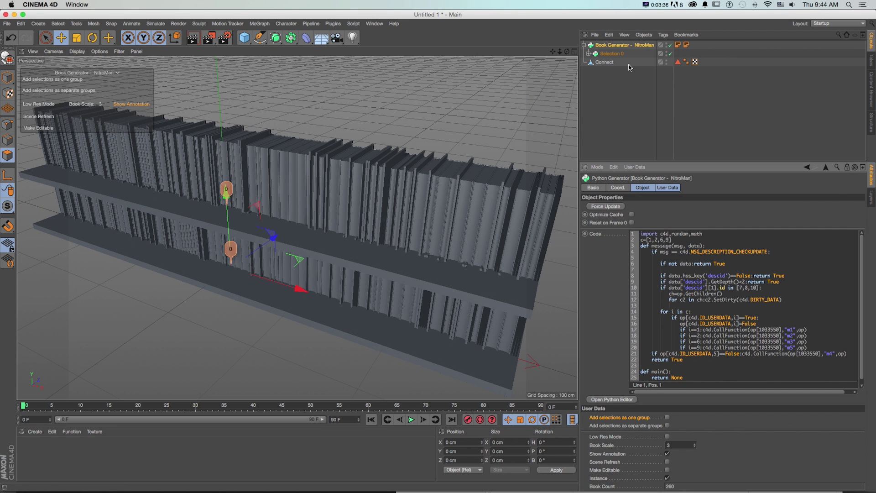
left_click(603, 63)
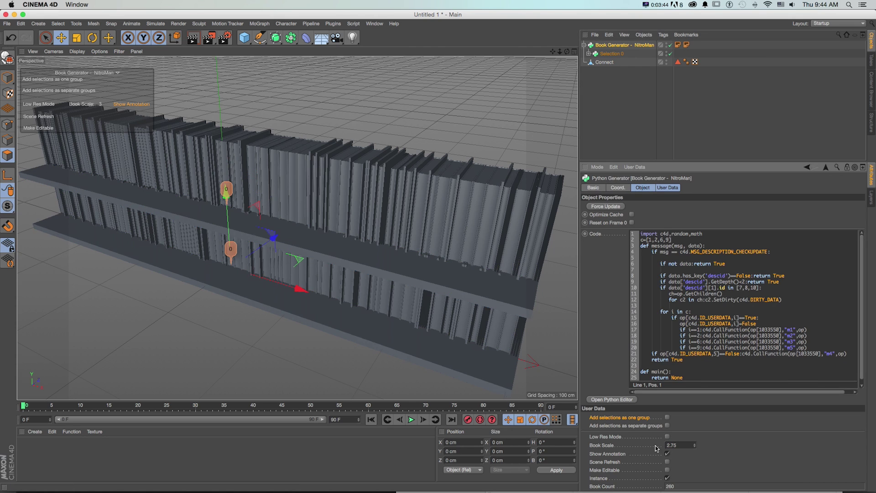
type("2.75")
key("Return")
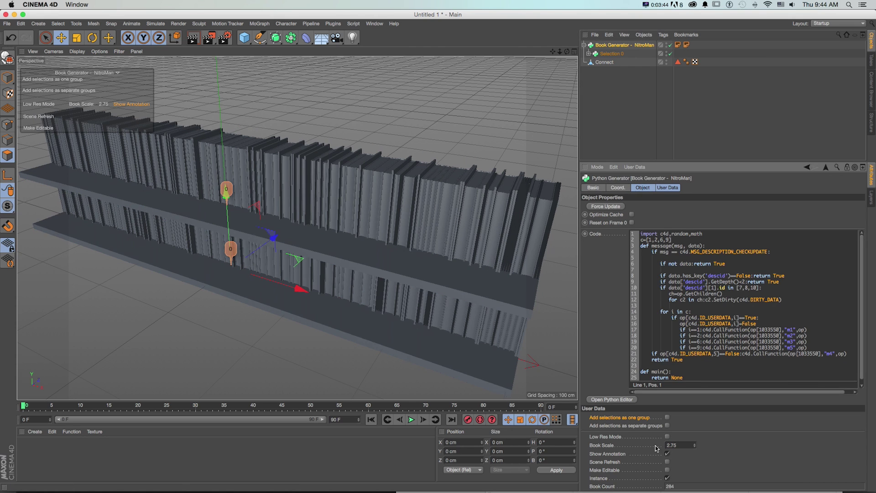
scroll(297, 228, "up", 8)
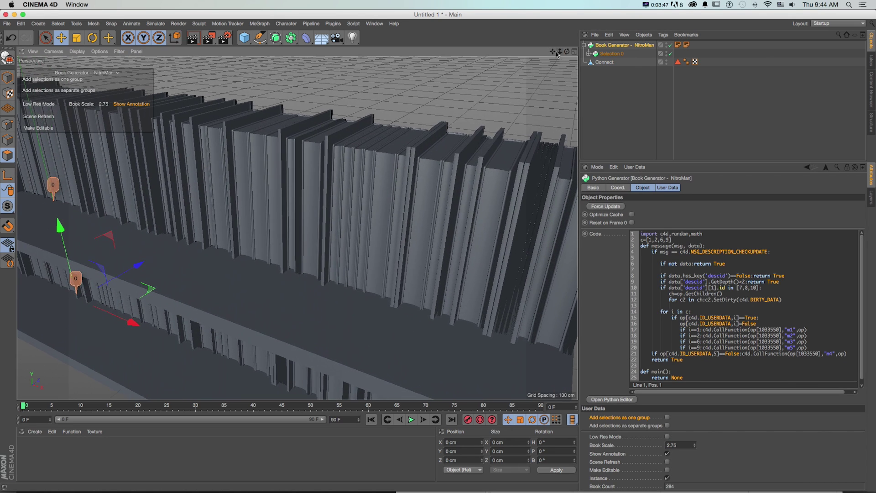
- Set the file folder orientation's type seed to 37 for Selection 0
left_click(611, 54)
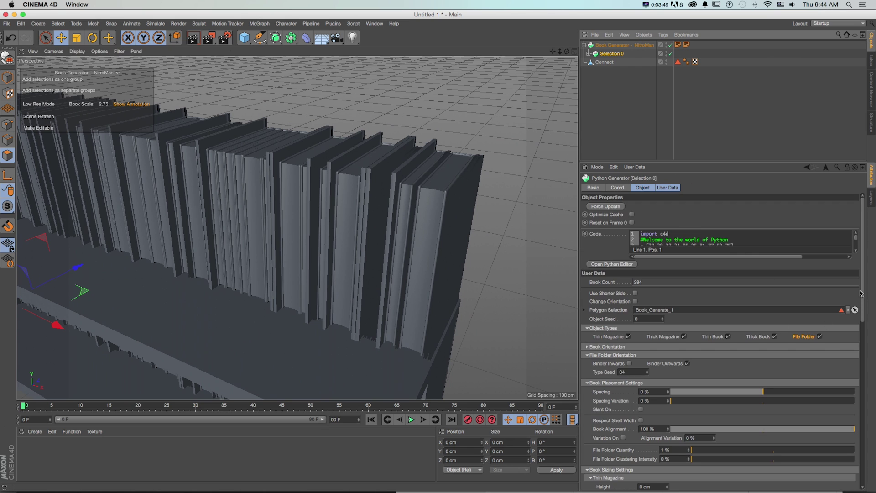
left_click_drag(862, 291, 863, 358)
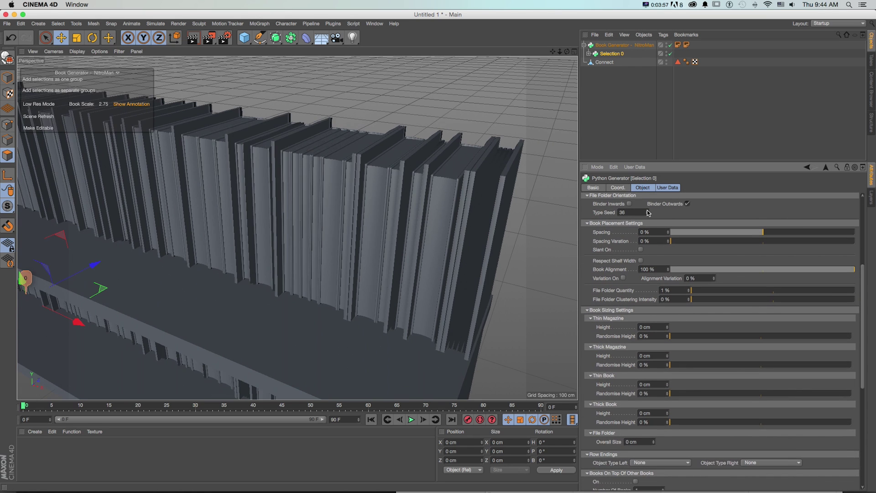
left_click(647, 211)
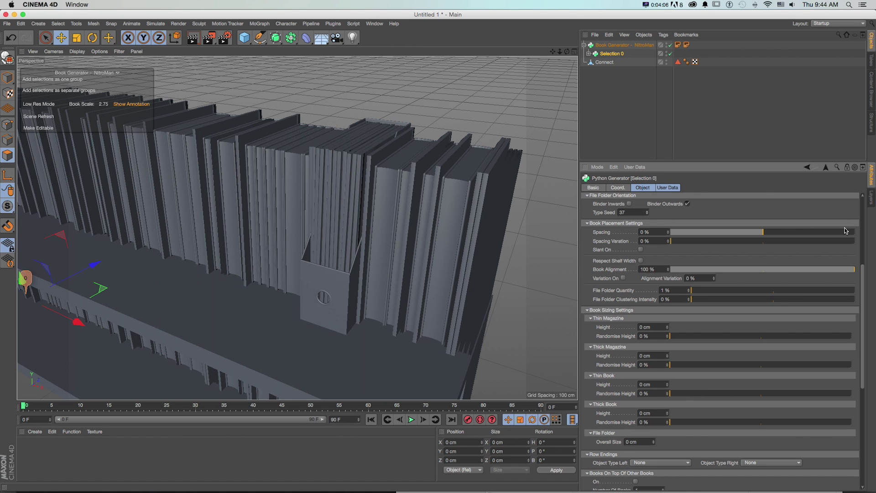
left_click_drag(863, 268, 863, 267)
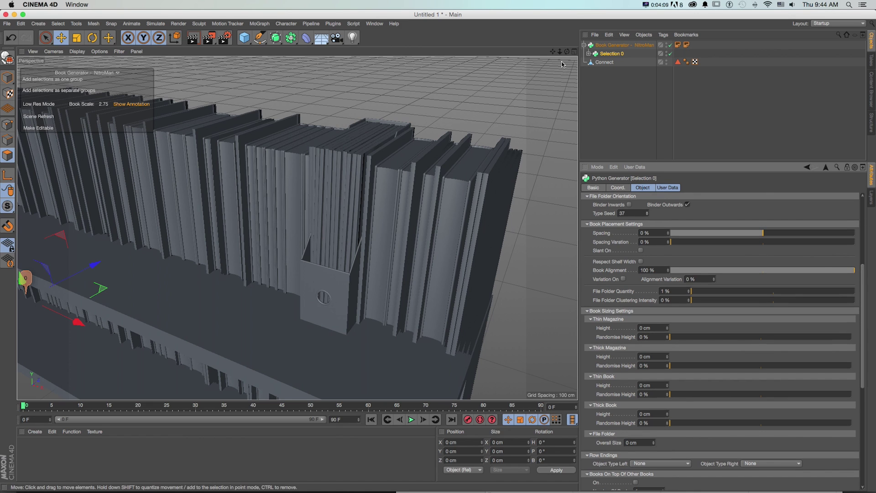
- Turn on book slant for Selection 0 and set the spacing to 59 % with a spacing variation of 47 %
right_click_drag(297, 228, 274, 228, "alt")
middle_click_drag(298, 228, 320, 218, "alt")
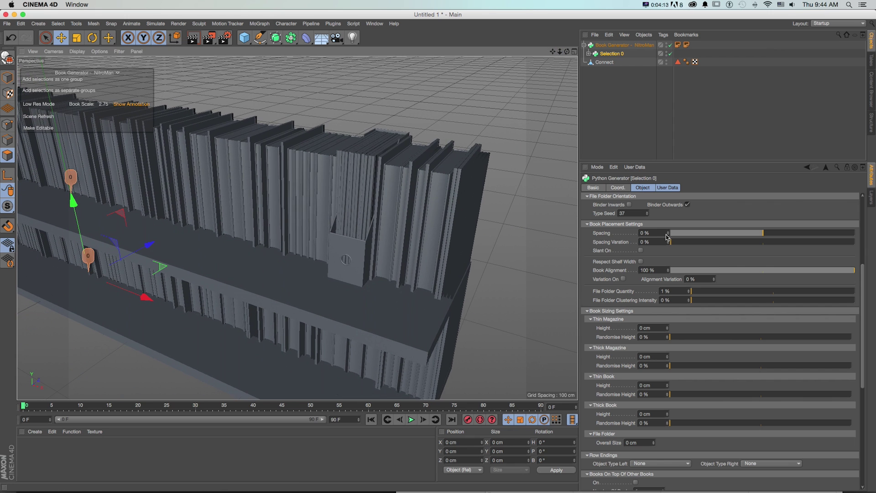
left_click_drag(667, 235, 667, 237)
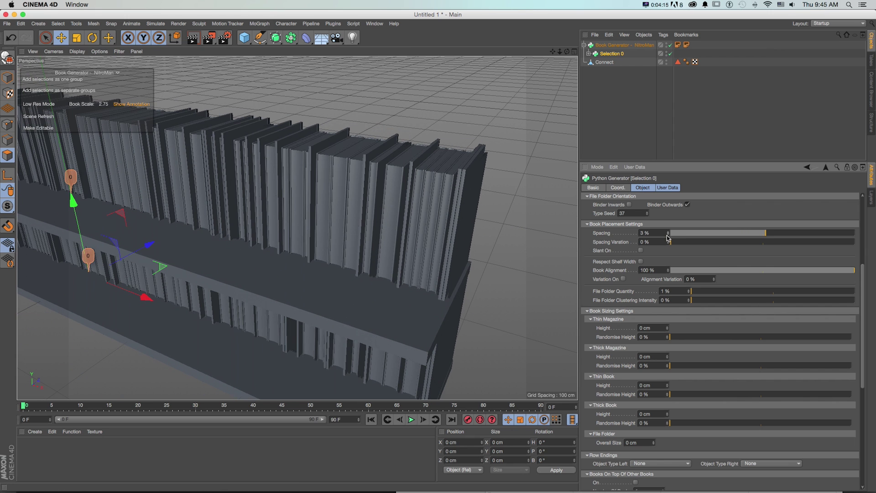
left_click(639, 250)
left_click_drag(667, 232, 668, 211)
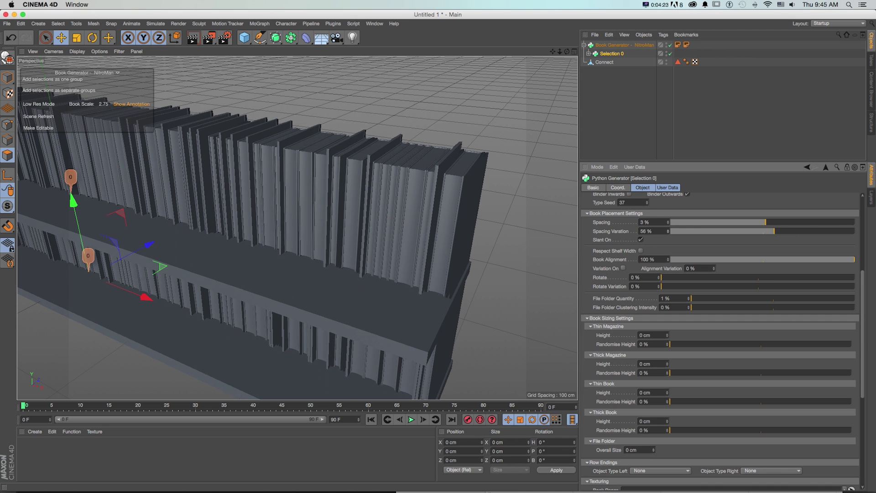
mouse_move(560, 51)
left_mouse_down()
mouse_move(536, 53)
mouse_move(574, 44)
left_mouse_up()
left_click_drag(425, 188, 446, 175, "alt")
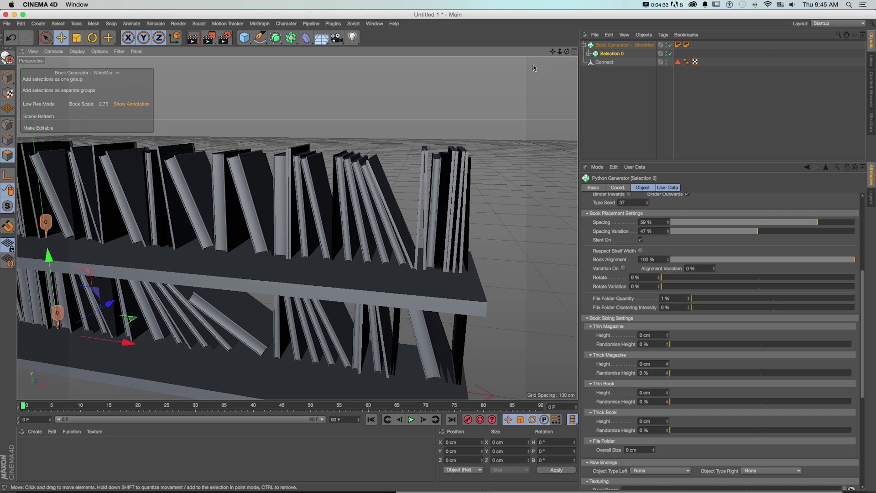
- Set the file folder quantity to 43 % for Selection 0
left_click_drag(552, 52, 558, 51)
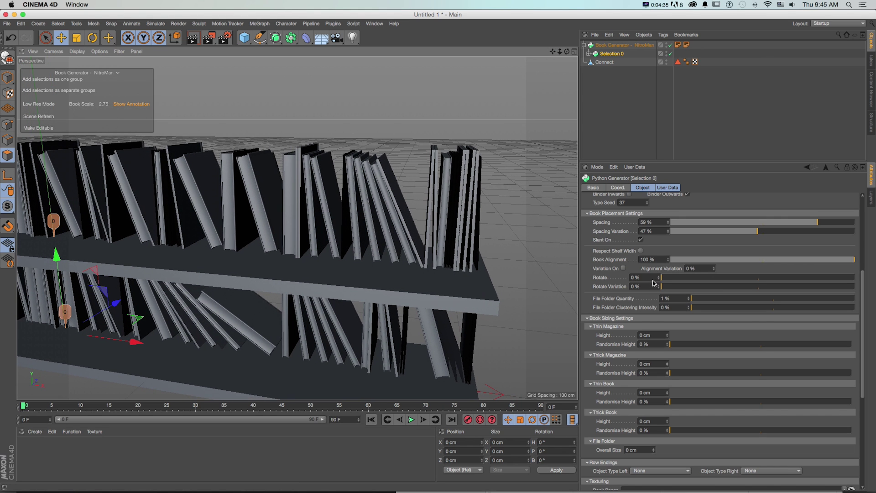
left_click_drag(659, 279, 739, 300)
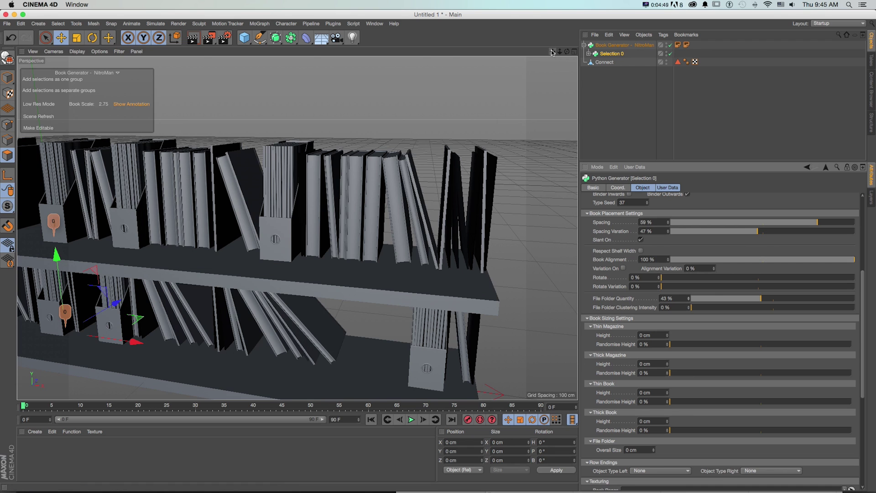
- Set height/randomise height: thin magazine 1 cm/24%, thick magazine 18 cm/16%, thin book 13 cm/31%, thick book 7 cm/16%, and file folder size 2 cm
left_click_drag(552, 52, 581, 12)
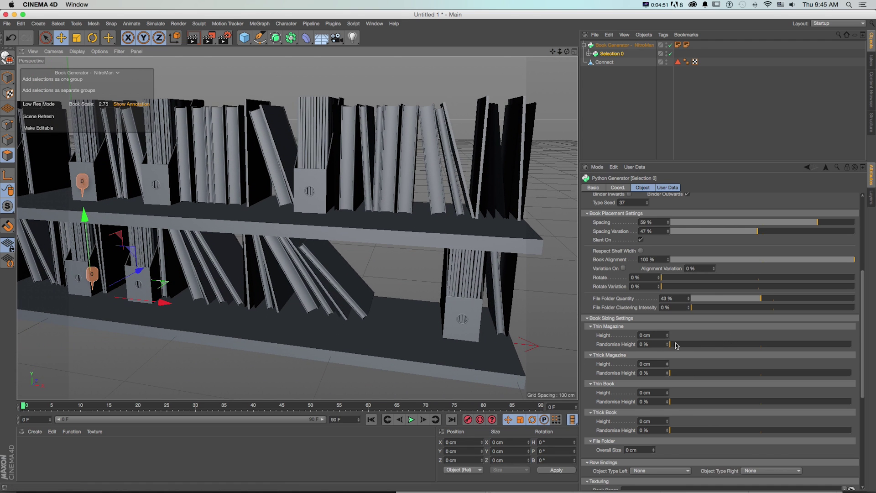
left_click_drag(668, 336, 667, 366)
left_click_drag(666, 393, 653, 448)
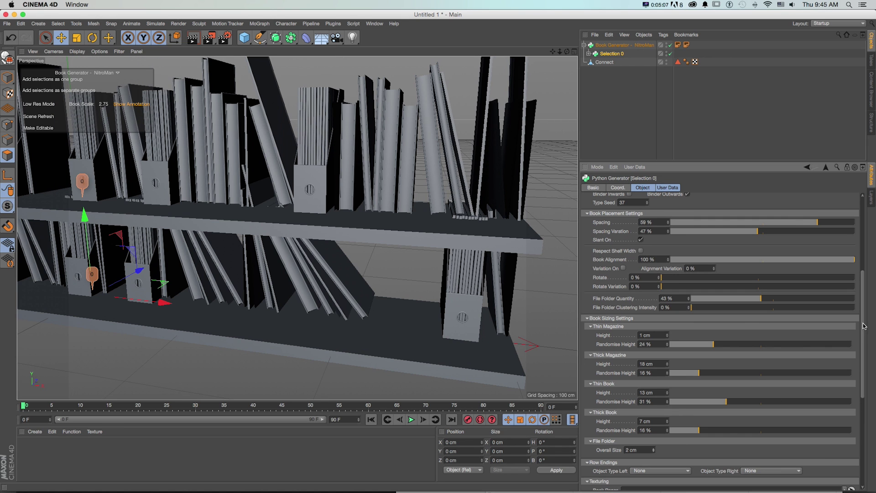
- Set the left row ending of Selection 0 to Book Stopper Modern
scroll(697, 285, "down", 5)
left_click_drag(486, 264, 482, 265, "alt")
left_click_drag(551, 51, 513, 53)
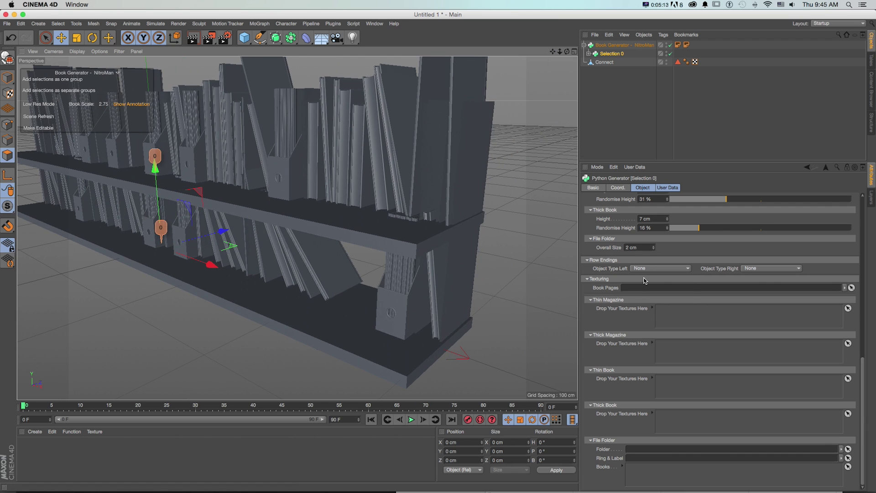
left_click(659, 268)
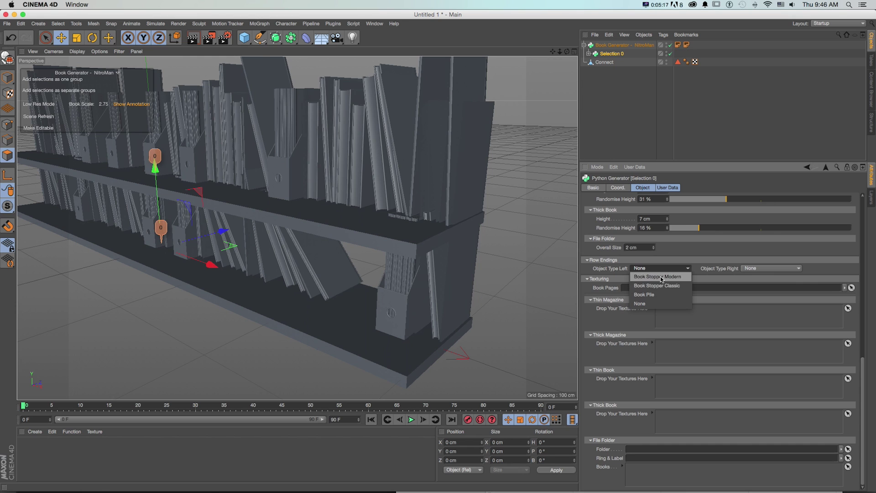
left_click(661, 277)
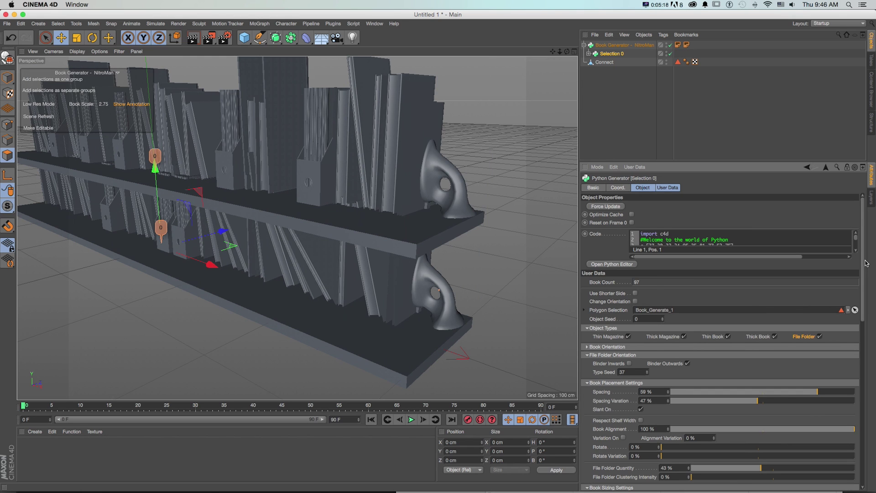
- Set both the right and left row endings of Selection 0 to Book Pile
scroll(866, 263, "down", 15)
left_click(774, 249)
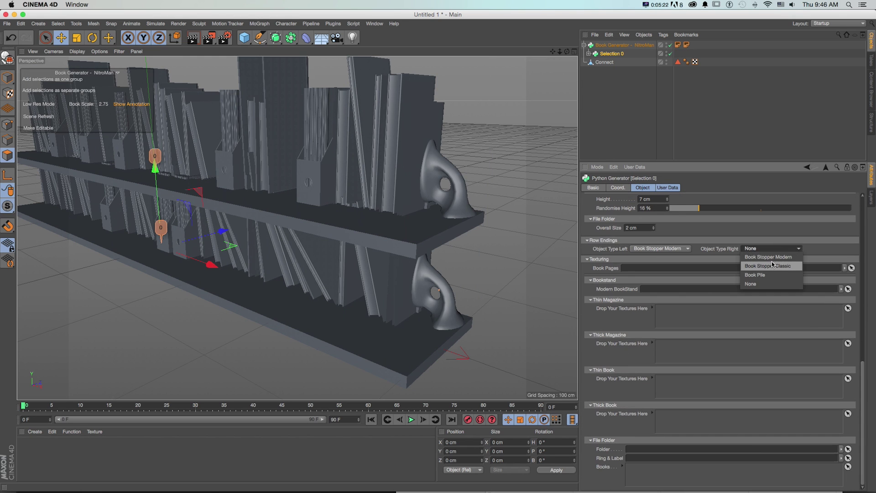
left_click(762, 259)
left_click(678, 251)
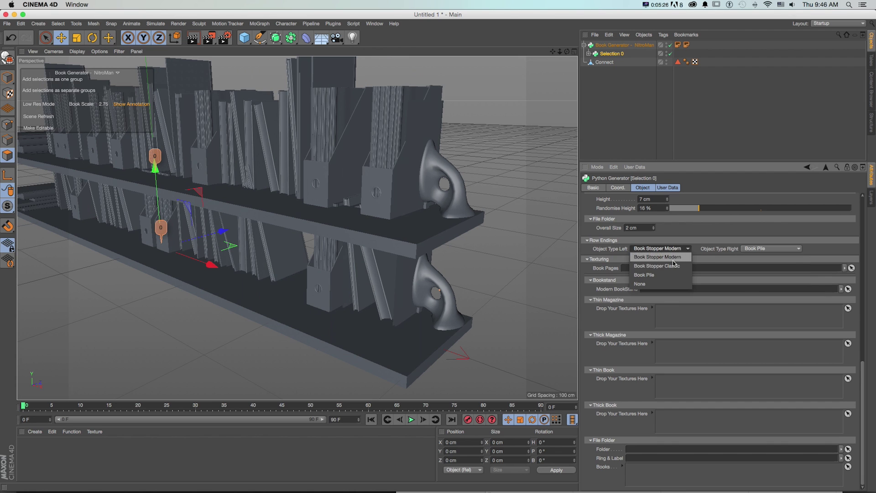
left_click(669, 274)
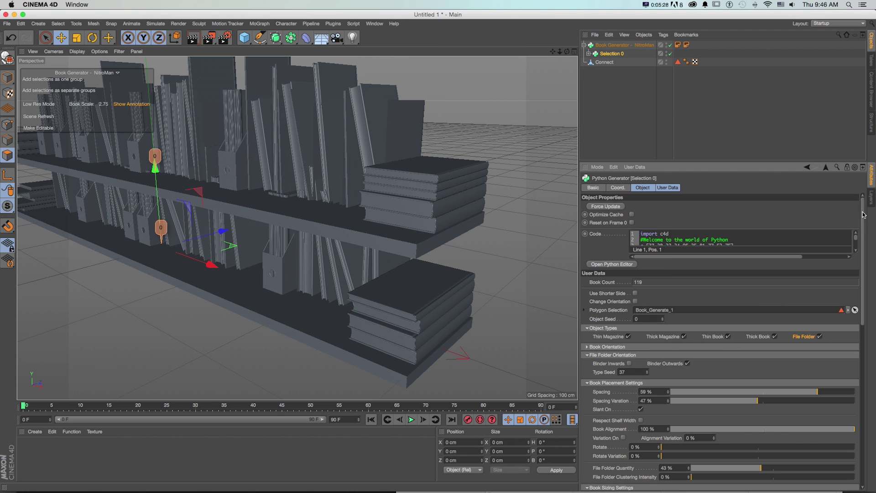
scroll(863, 215, "down", 15)
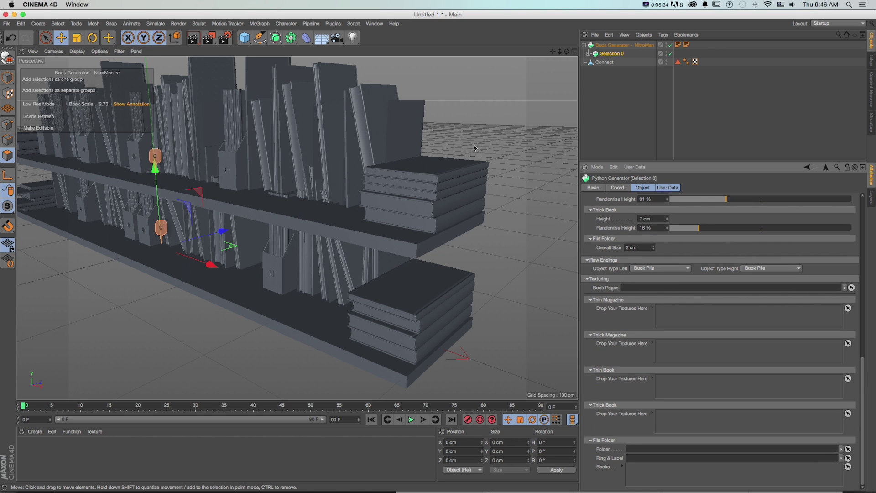
- Examine the book piles and the filled shelves from several angles
scroll(442, 174, "up", 3)
left_click_drag(444, 173, 506, 91, "alt")
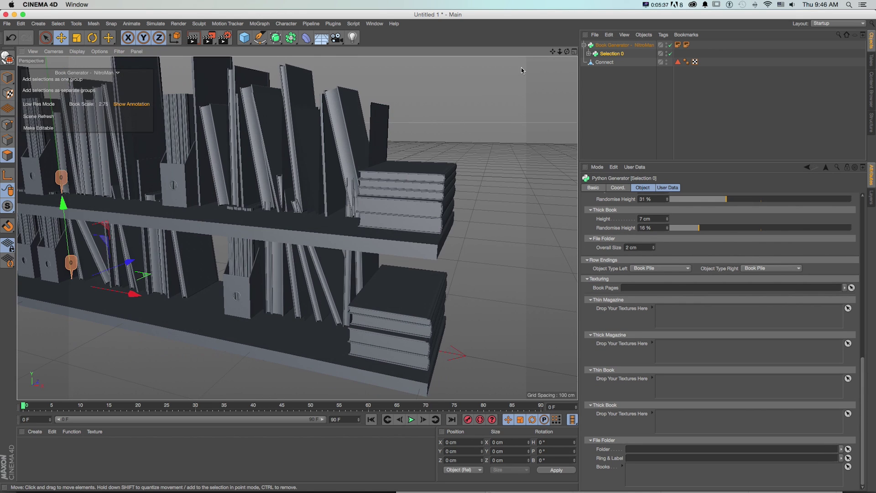
left_click_drag(567, 51, 613, 101)
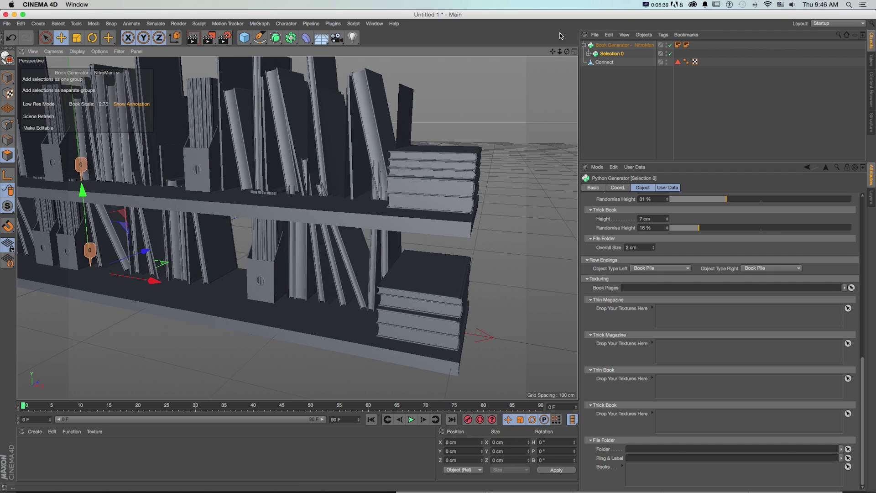
left_click_drag(560, 51, 544, 53)
left_click_drag(553, 51, 614, 46)
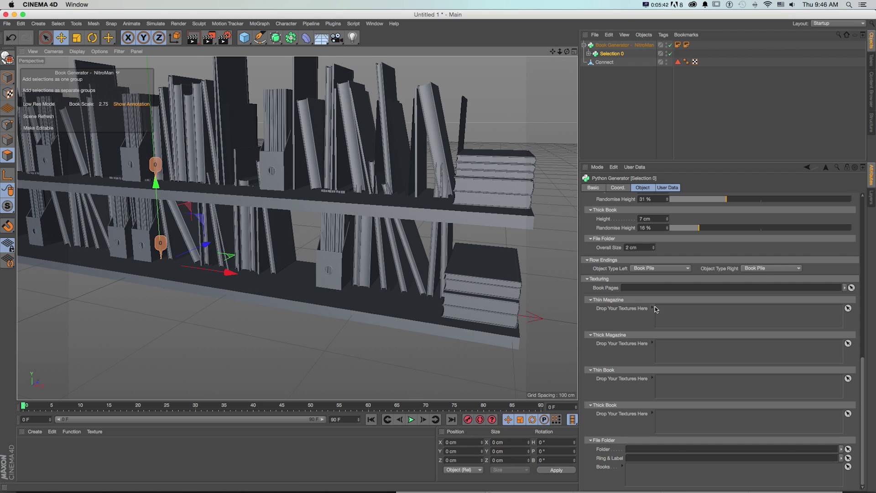
mouse_move(560, 52)
left_mouse_down()
mouse_move(547, 53)
mouse_move(565, 56)
left_mouse_up()
left_click_drag(447, 217, 413, 231, "alt")
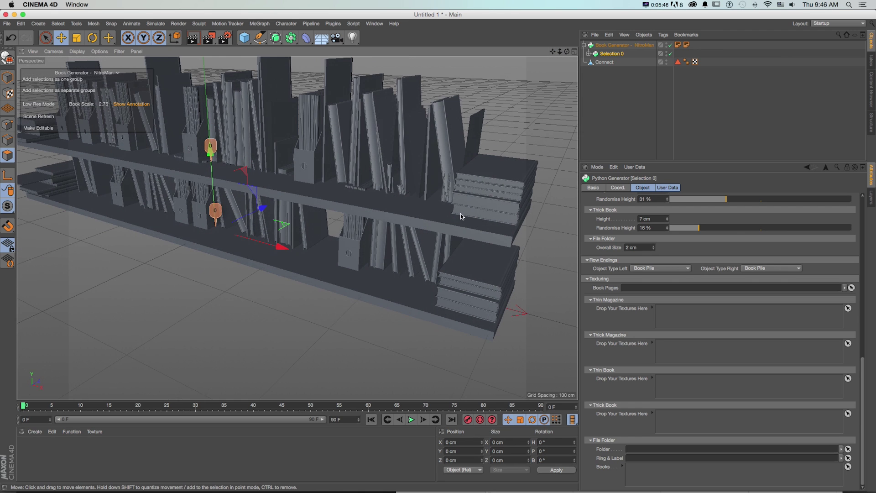
- Search the preset library for "book" and add the Book Pages material to the scene
left_click(870, 90)
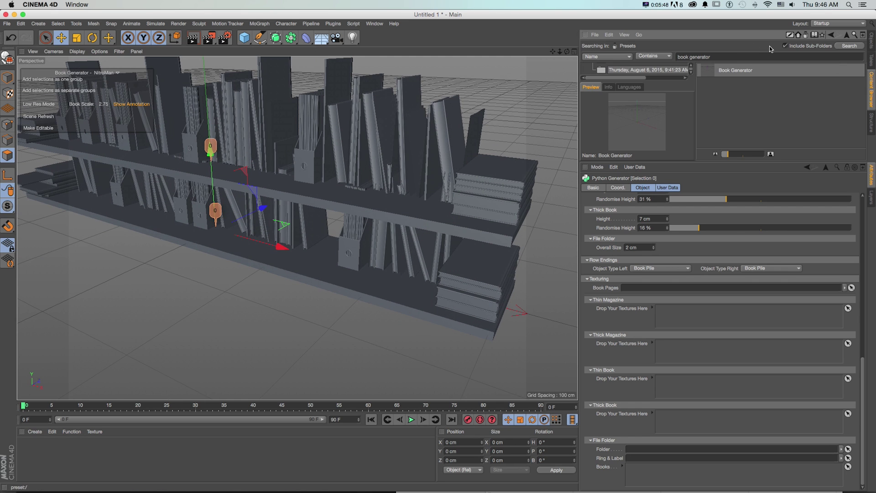
type("b")
type("ook")
key("Return")
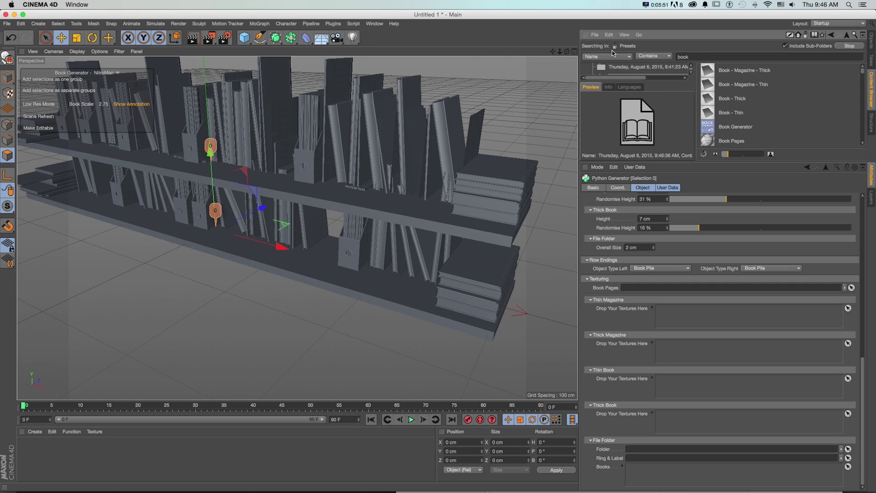
left_click_drag(704, 162, 717, 248)
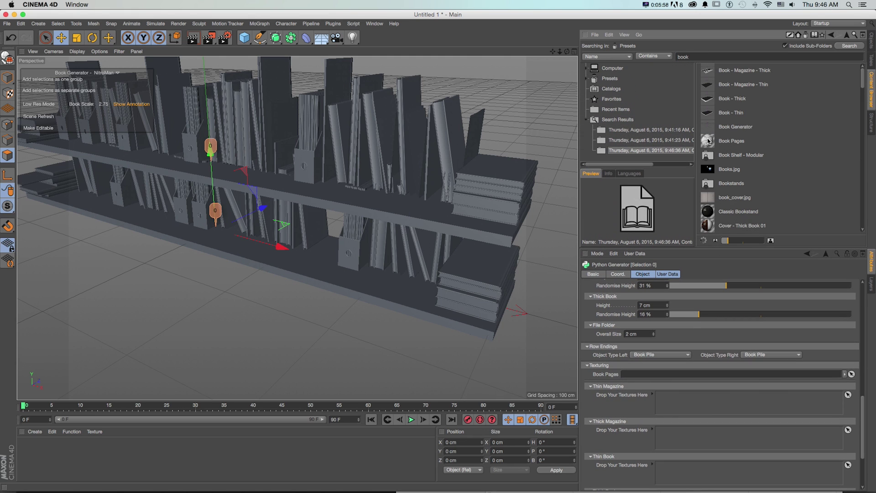
left_click_drag(708, 139, 177, 420)
left_click_drag(114, 456, 115, 456)
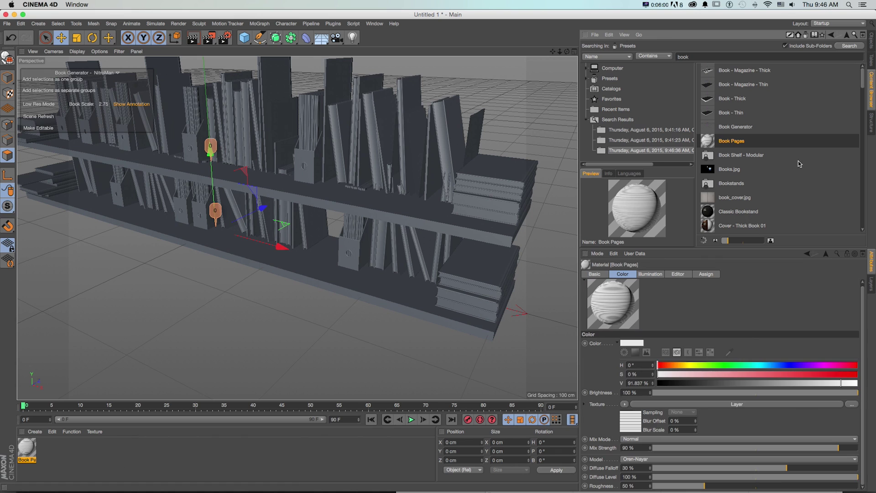
- Add the preset materials from Classic Bookstand through Cover - Thin Book 08 to the scene
scroll(766, 201, "down", 5)
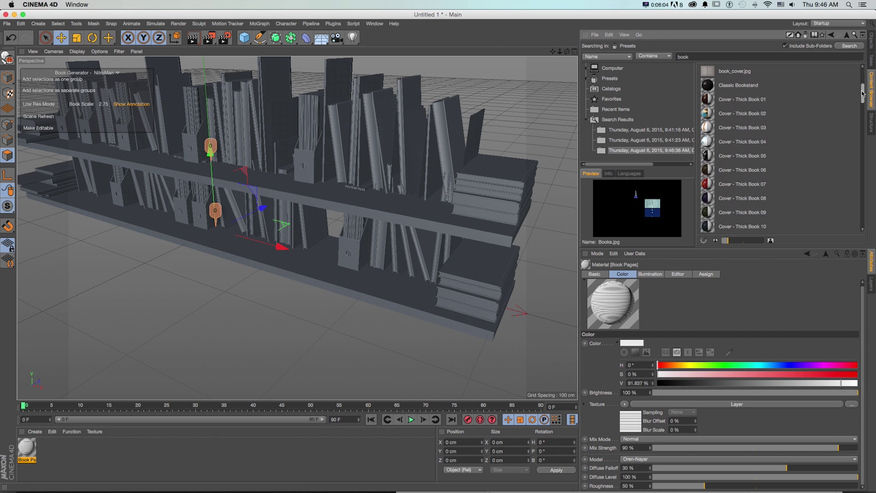
left_click(754, 94)
left_click_drag(862, 93, 862, 117)
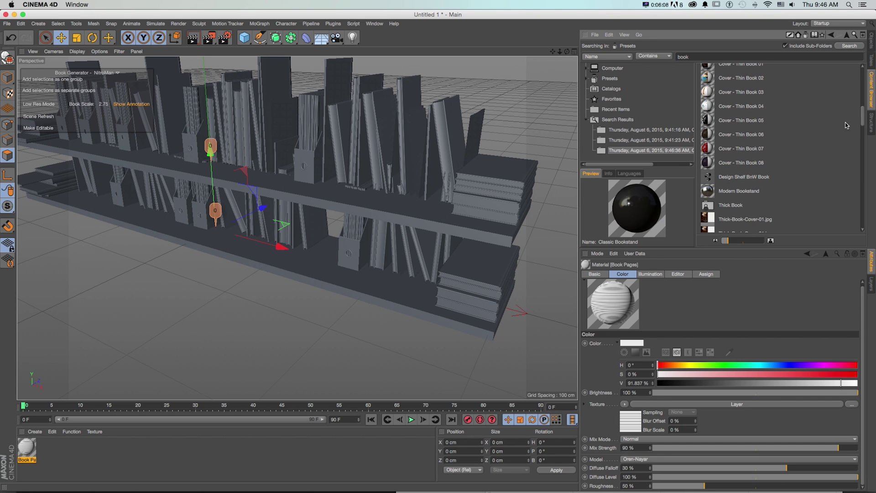
left_click(725, 165, "shift")
left_click_drag(49, 451, 49, 452)
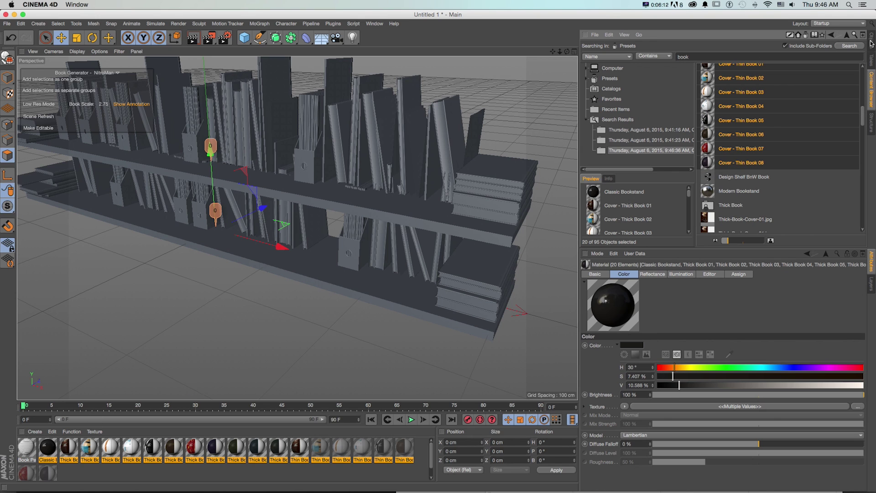
- In Selection 0's texturing settings, assign Thick Book 02 and Thick Book 10 to thick books and Thin Book 05 to thin books
left_click(869, 43)
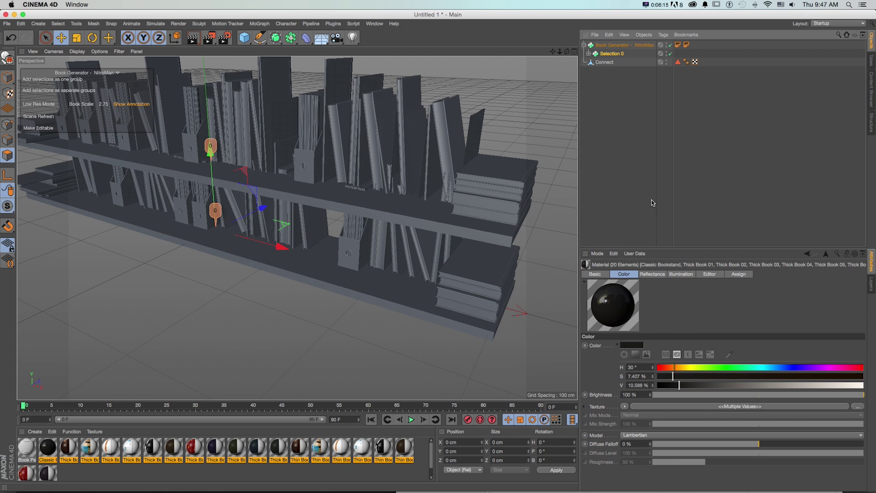
left_click_drag(694, 247, 618, 24)
left_click(608, 55)
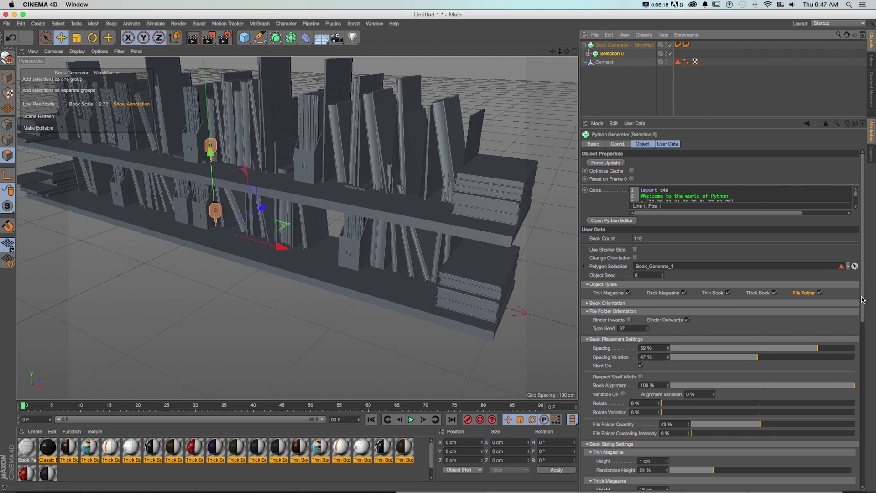
left_click_drag(861, 268, 825, 434)
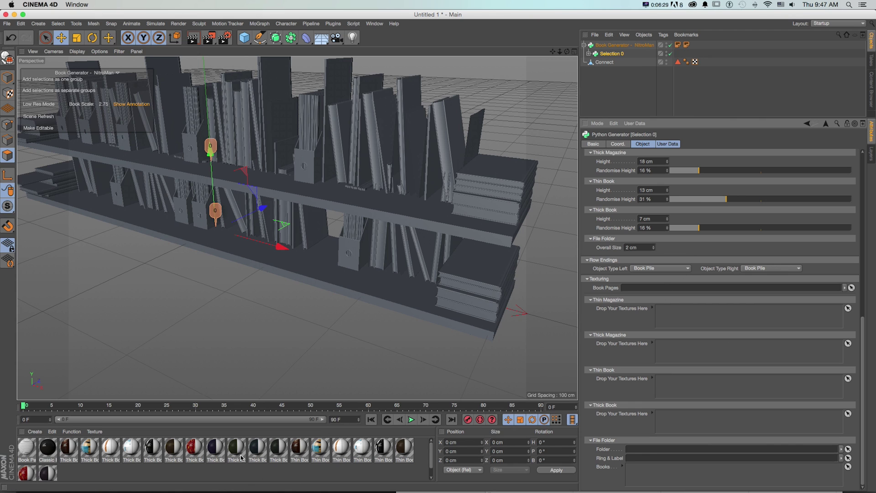
left_click_drag(177, 455, 622, 394)
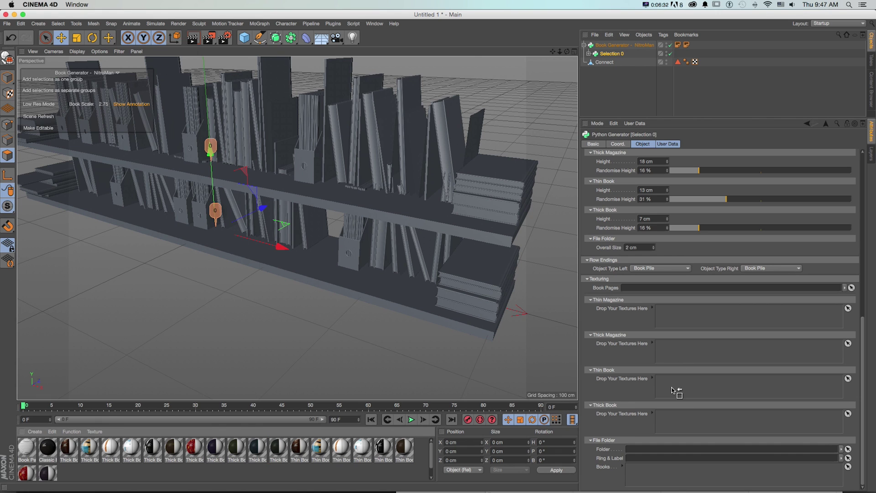
left_click_drag(676, 418, 678, 418)
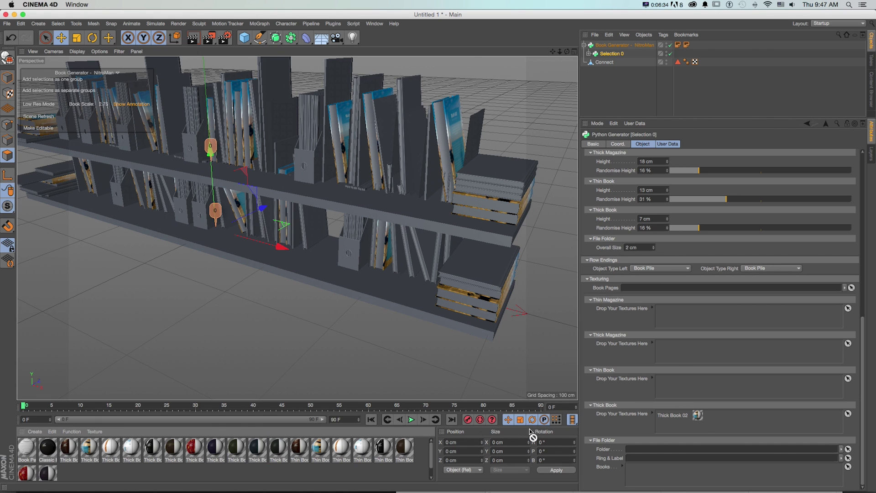
left_click_drag(778, 422, 775, 421)
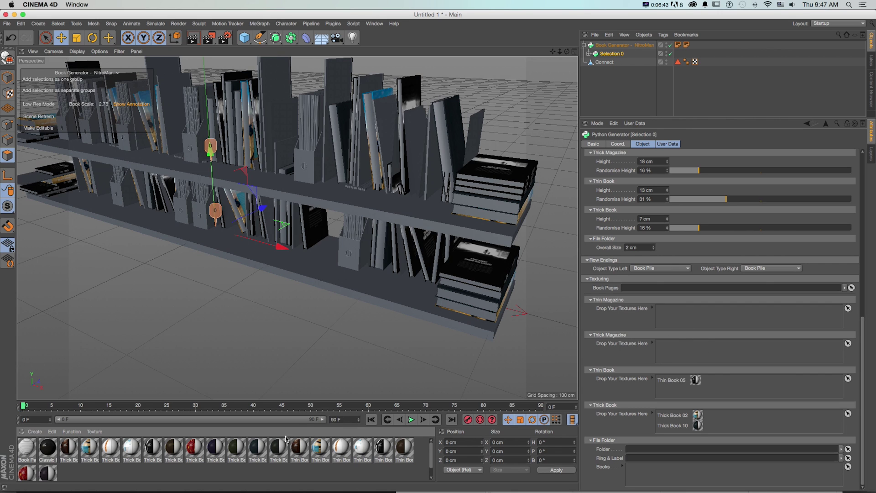
- Create a new material and set its color to orange with H 20°, S 100% and V 100%
double_click(68, 475)
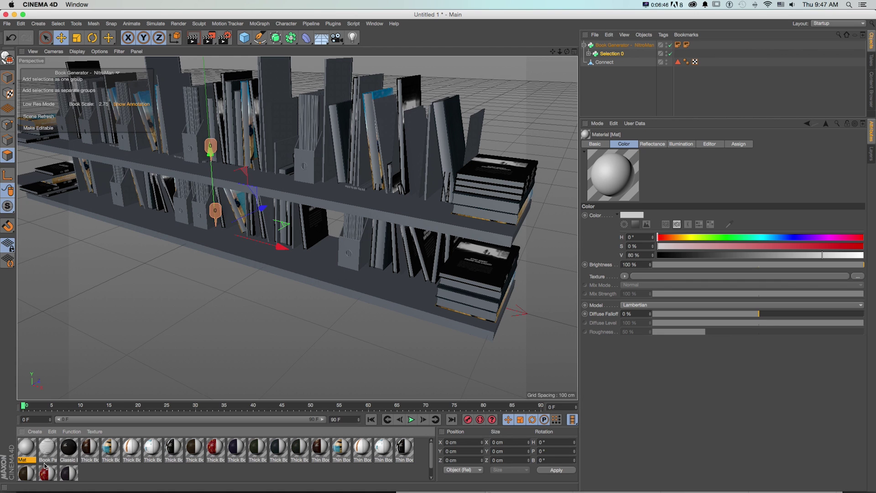
double_click(28, 448)
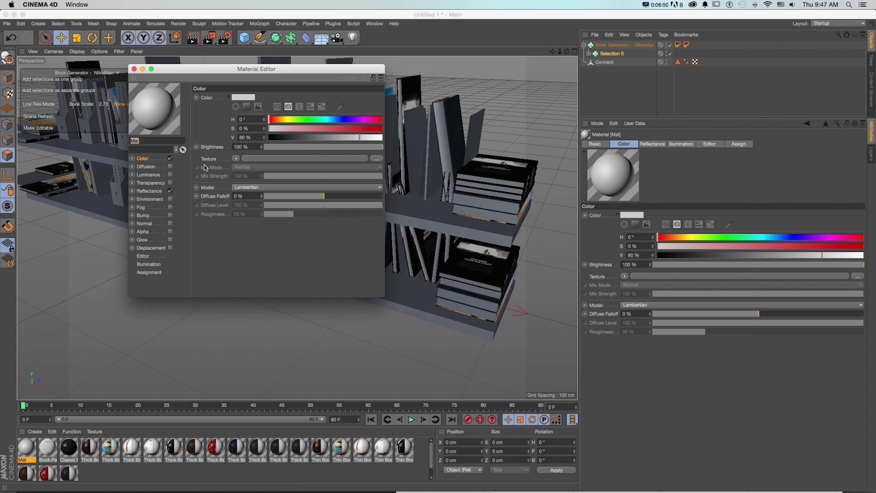
mouse_move(270, 120)
left_mouse_down()
mouse_move(291, 120)
mouse_move(275, 121)
left_mouse_up()
left_click_drag(359, 137, 381, 130)
left_click(380, 129)
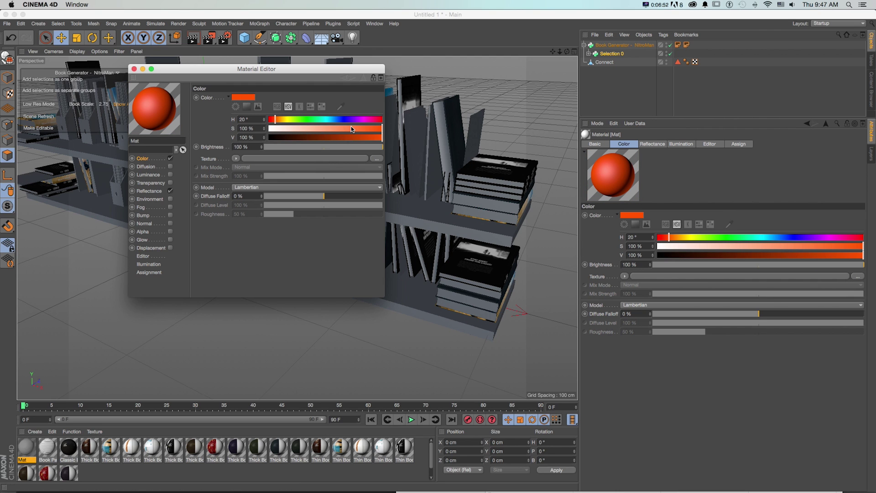
left_click(134, 68)
- Texture Selection 0 with Book Pages on the pages, the orange Mat on thin and thick magazines, and Classic Bookstand on the folders
left_click(614, 55)
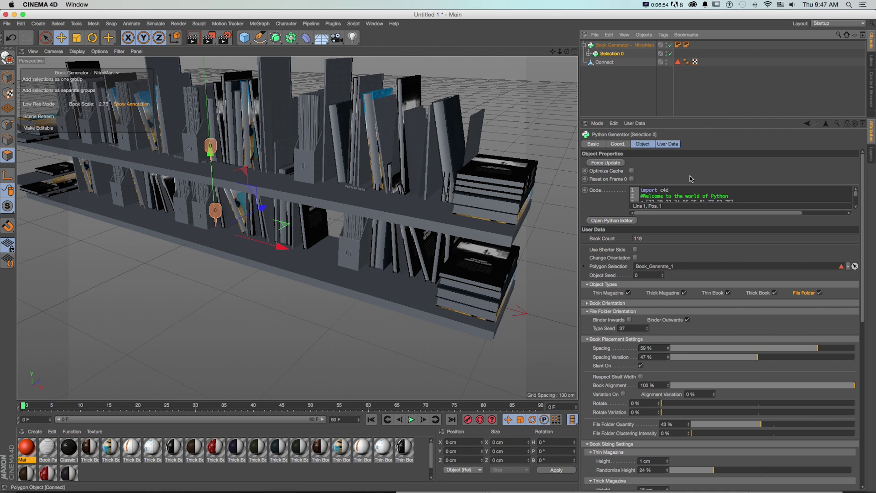
scroll(865, 260, "down", 10)
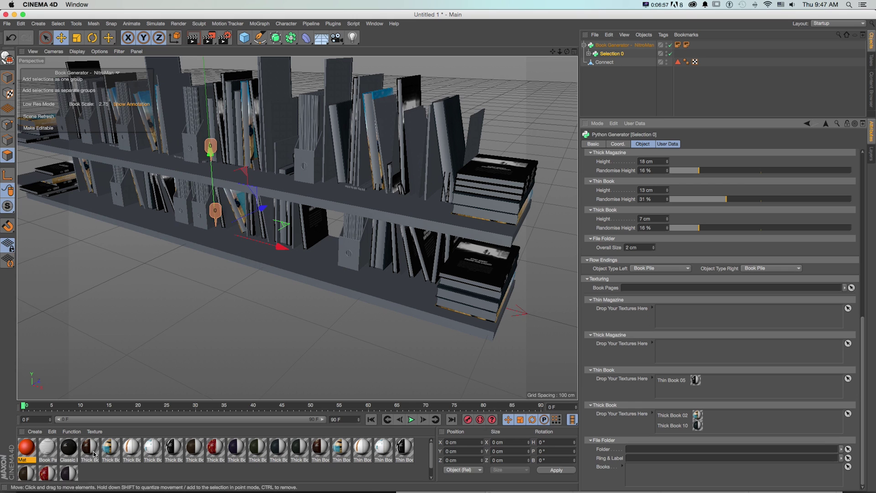
left_click_drag(32, 447, 584, 340)
left_click_drag(694, 314, 693, 311)
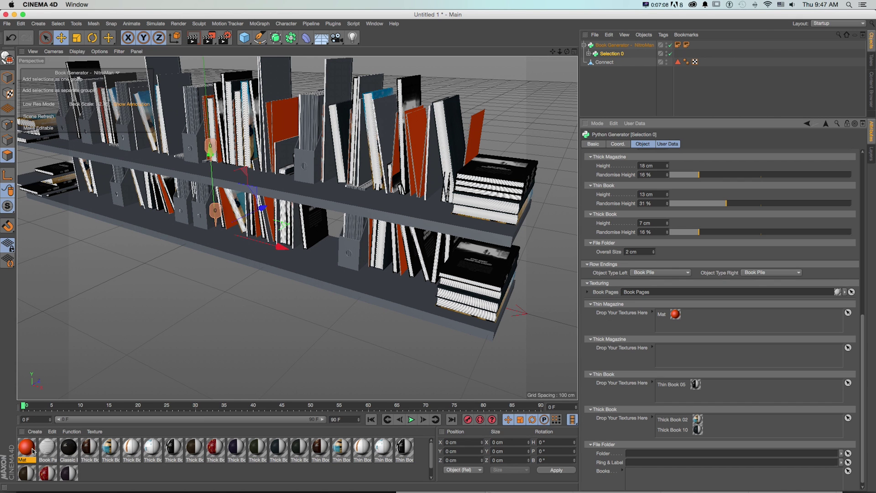
left_click_drag(24, 452, 693, 352)
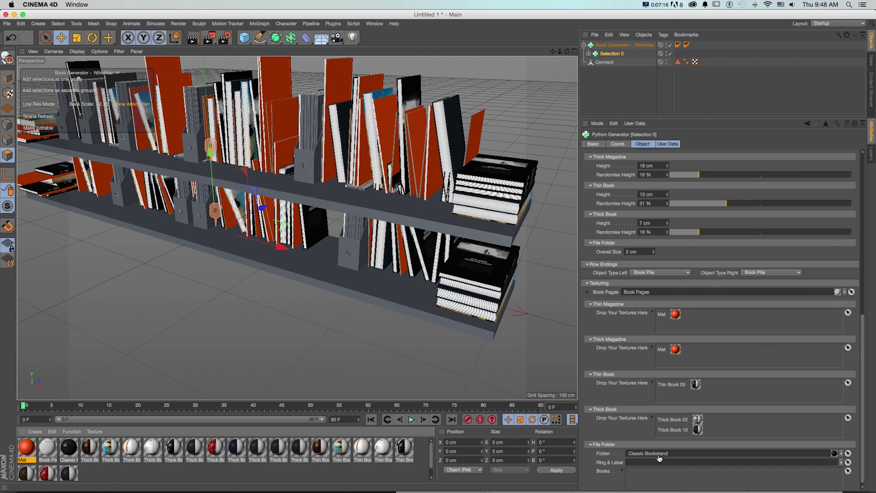
- Assign the Classic Bookstand material to the books inside Selection 0's file folders
scroll(847, 319, "up", 10)
scroll(863, 305, "down", 10)
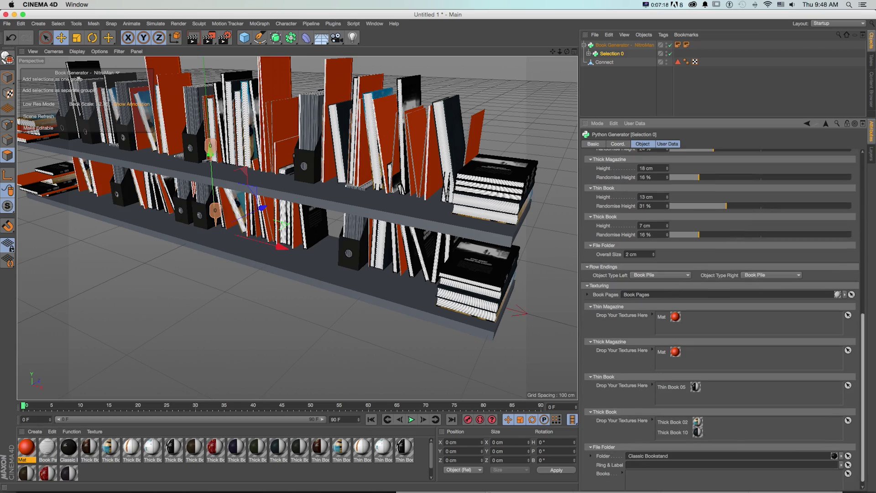
scroll(509, 260, "up", 5)
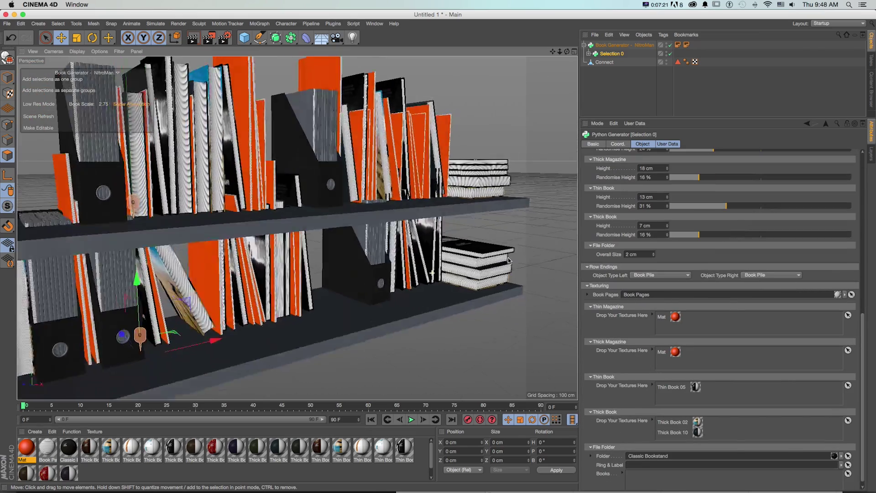
left_click_drag(509, 261, 501, 264, "alt")
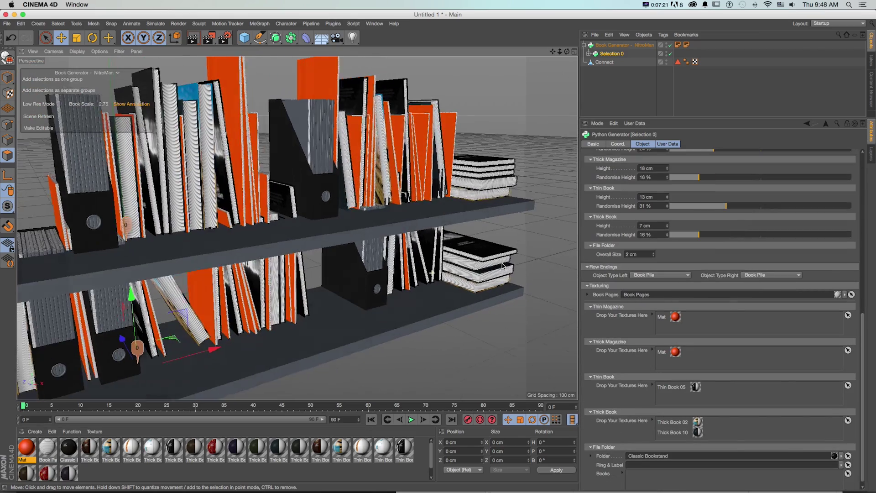
left_click_drag(559, 51, 552, 51)
left_click_drag(384, 194, 391, 192, "alt")
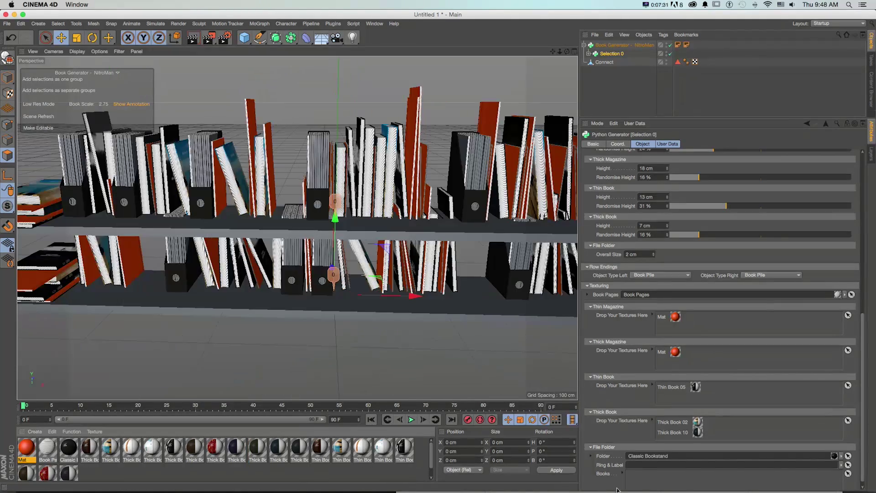
left_click_drag(372, 296, 427, 287, "alt")
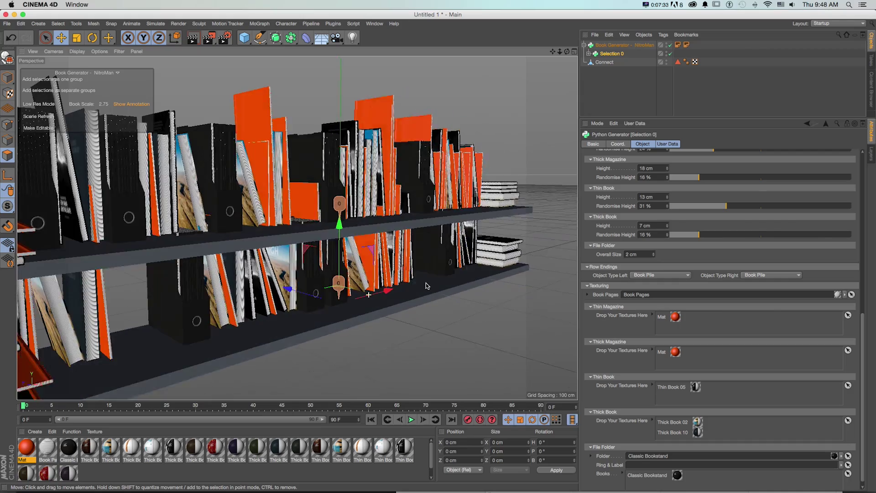
- Examine the textured books, file folders and book piles from both ends of the shelves
left_click_drag(553, 51, 553, 52)
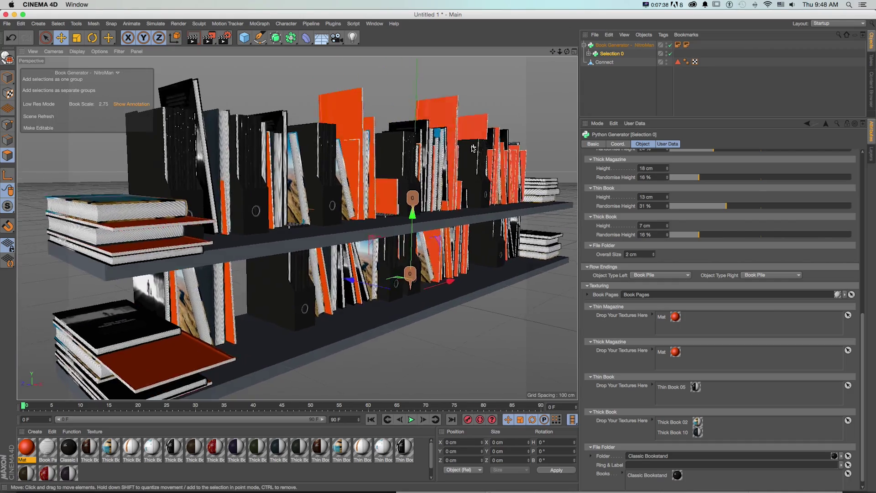
left_click_drag(410, 196, 447, 185, "alt")
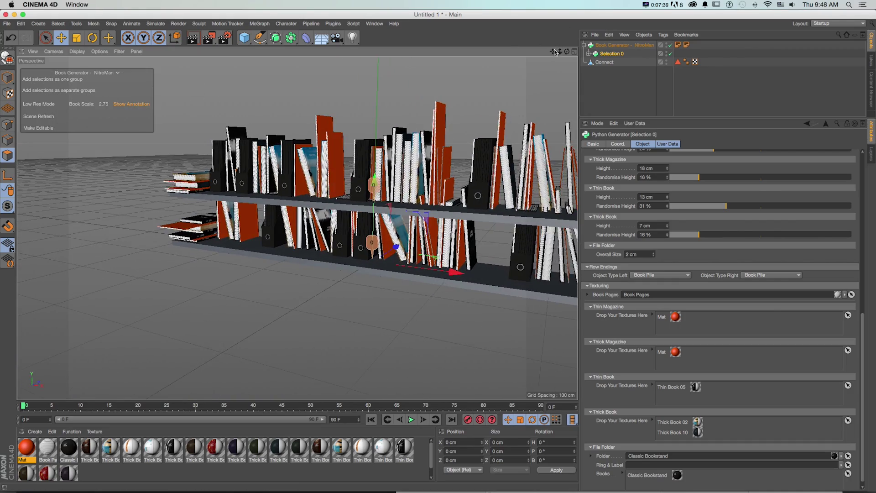
left_click_drag(554, 52, 553, 52)
left_click_drag(492, 159, 496, 134, "alt")
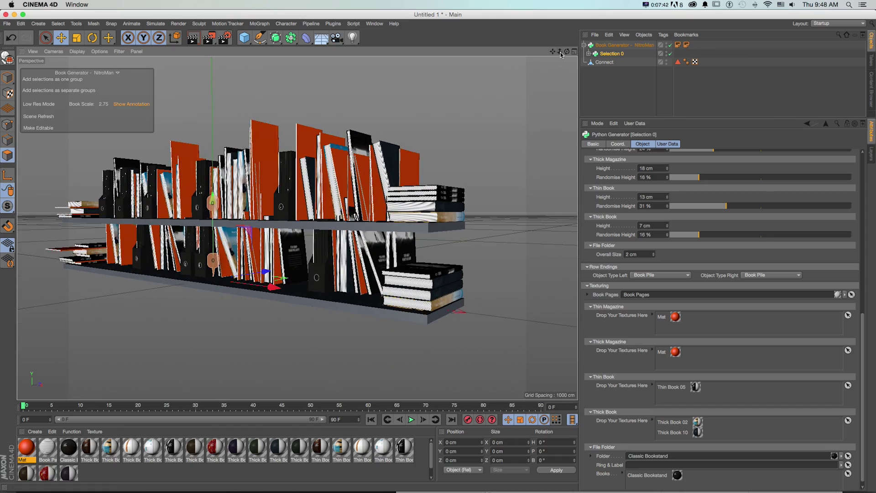
right_click_drag(553, 52, 553, 53)
left_click_drag(448, 152, 452, 167, "alt")
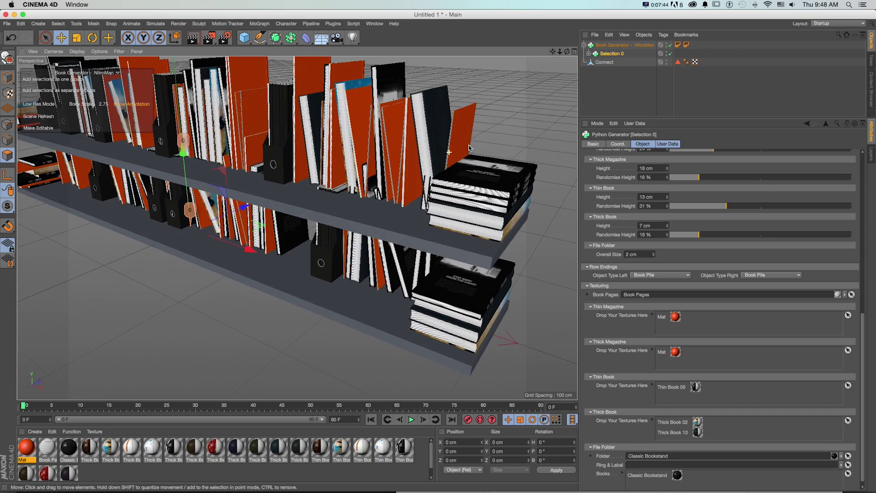
left_click_drag(553, 52, 553, 53)
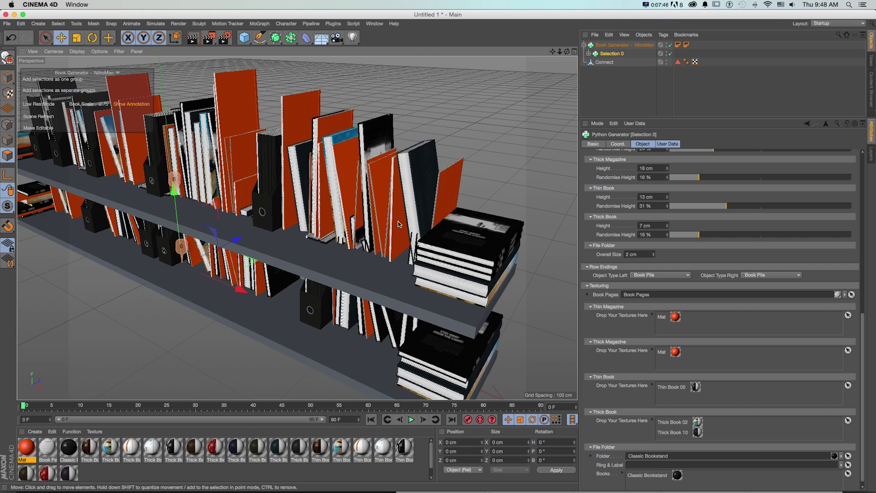